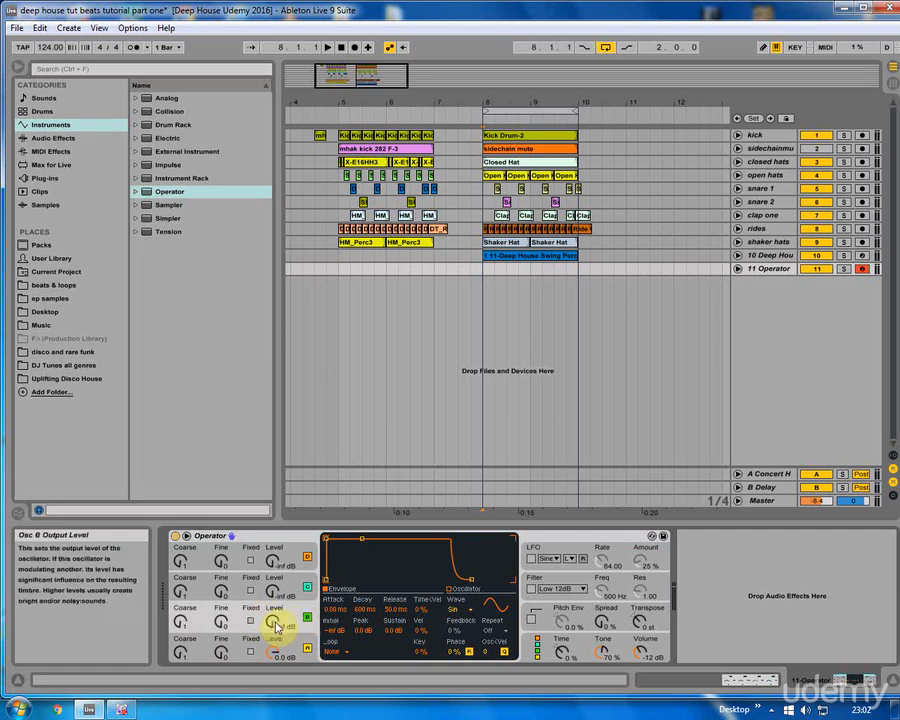
Set oscillator B's coarse frequency to 2 and its output level to -13 dB in Operator
drag(272, 621, 272, 605)
click(183, 624)
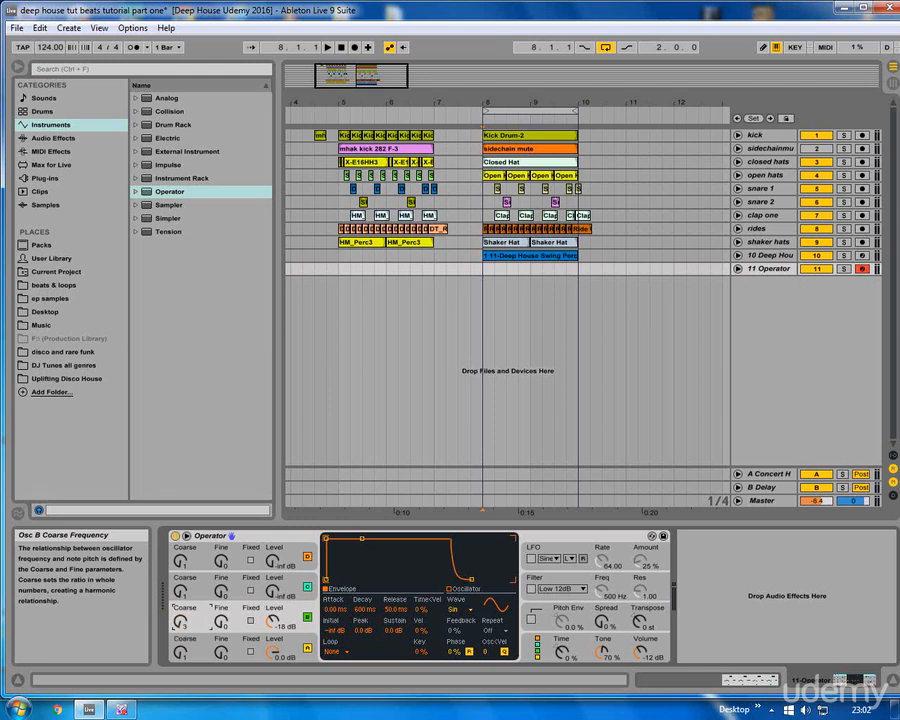
drag(183, 624, 183, 630)
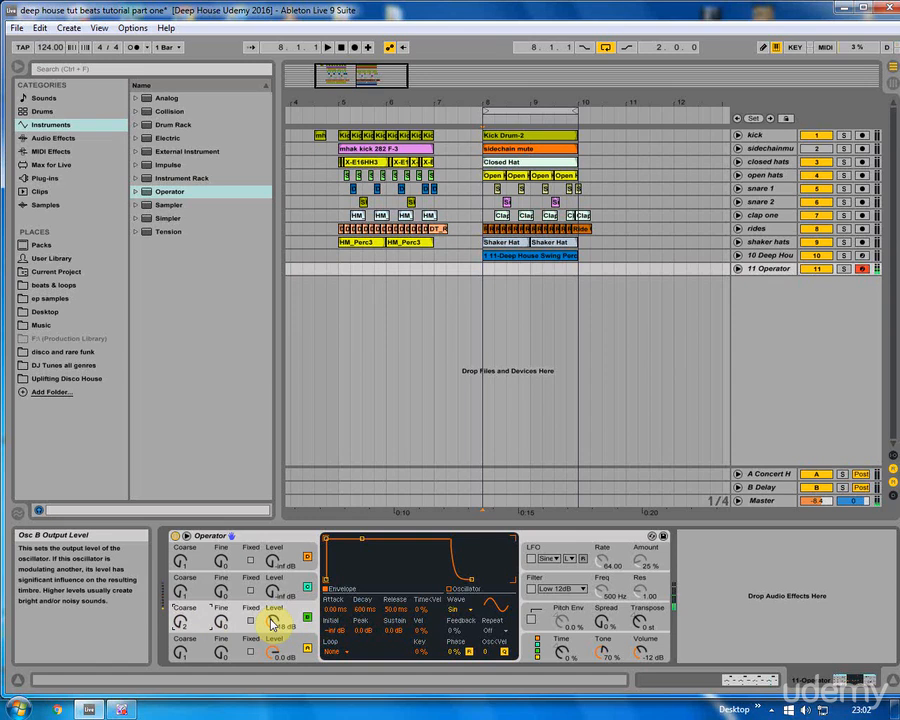
drag(272, 622, 272, 612)
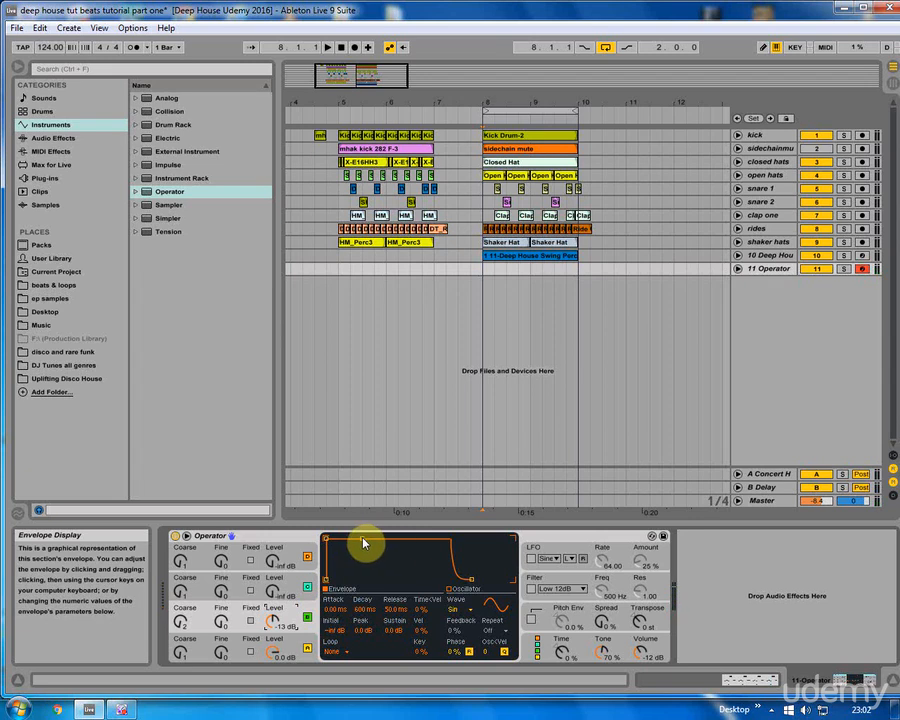
Shape oscillator B's envelope to about 666 ms decay and -63 dB sustain, and set its output level to -12 dB
drag(362, 538, 362, 577)
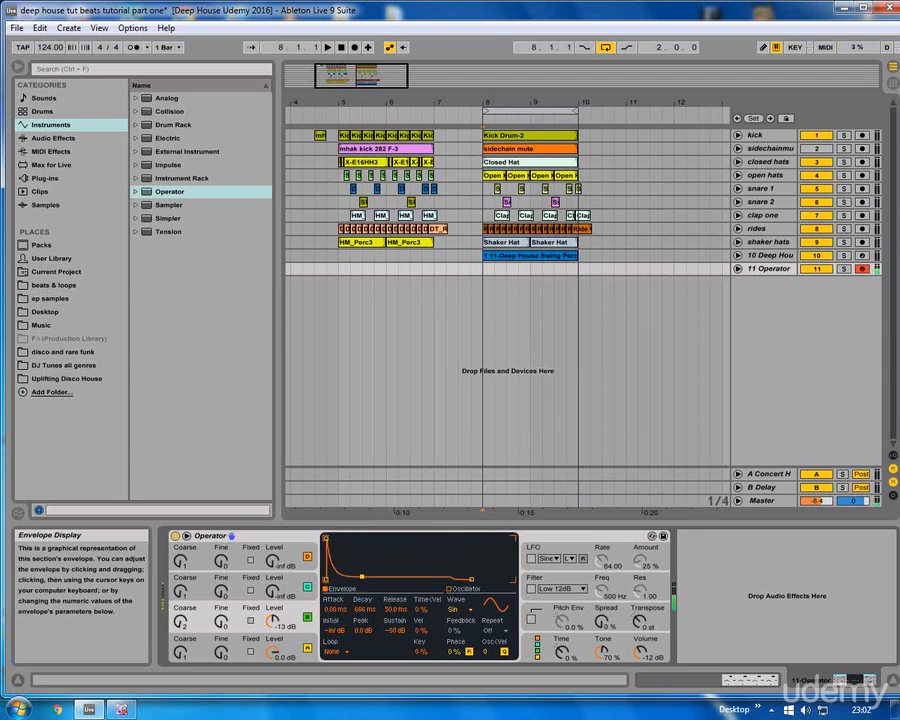
click(363, 578)
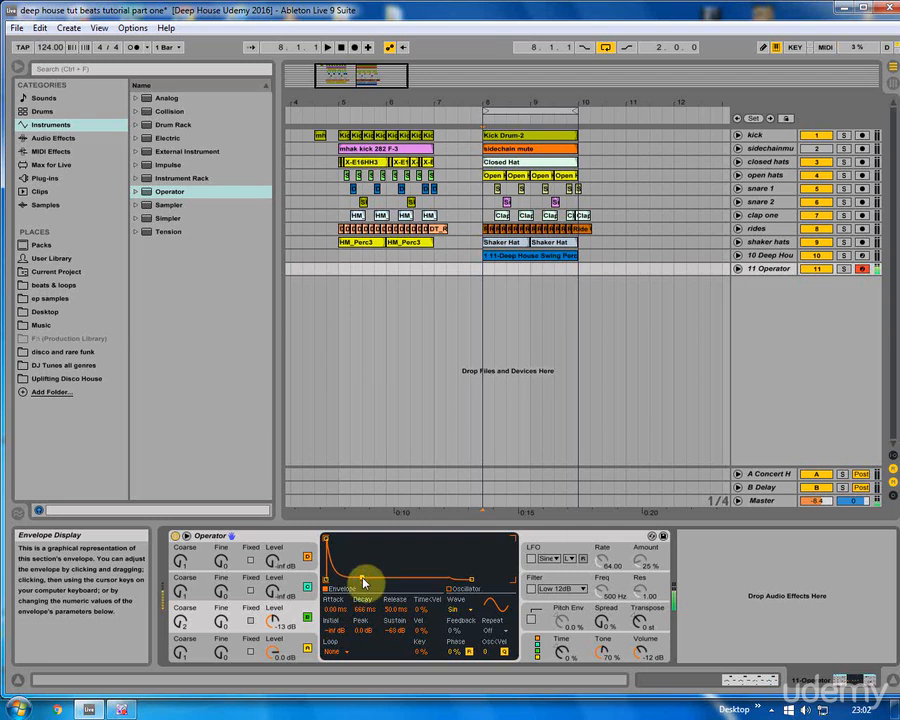
click(280, 618)
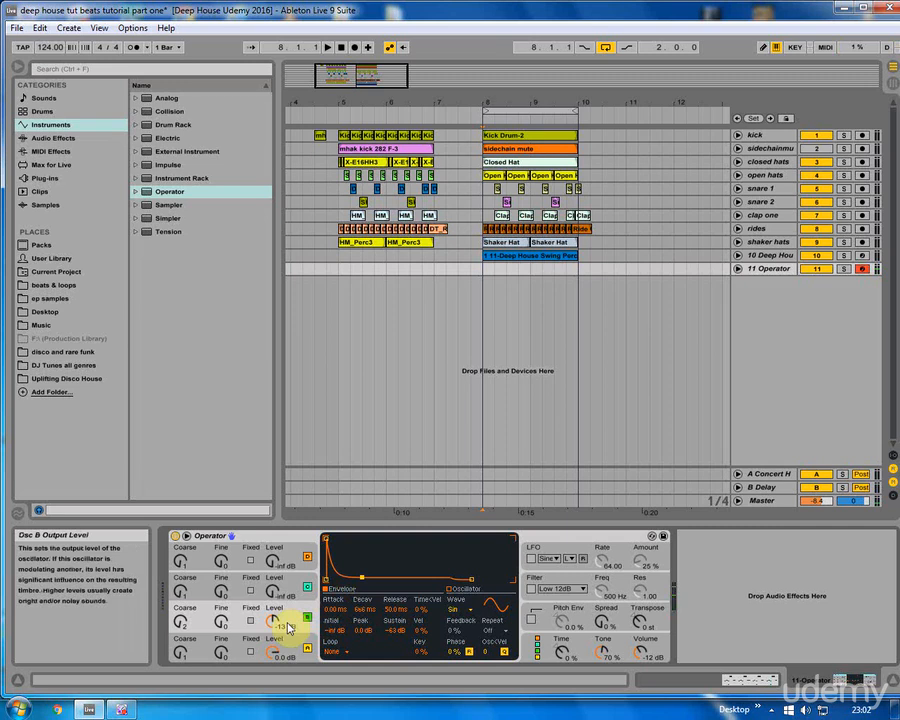
drag(280, 618, 280, 600)
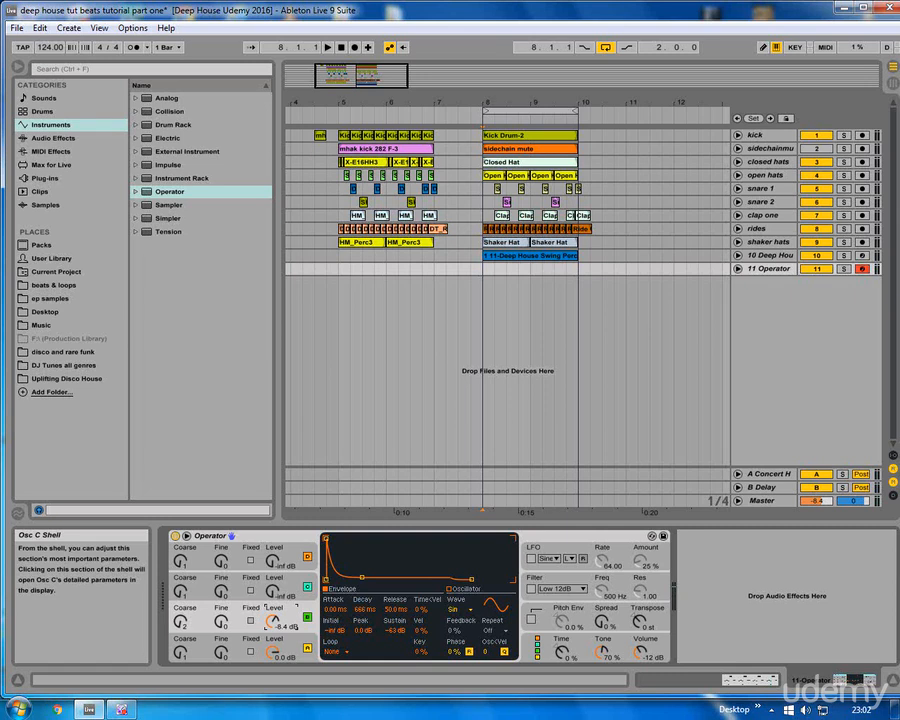
mouse_move(277, 619)
mouse_down()
mouse_move(277, 638)
mouse_move(273, 618)
mouse_up()
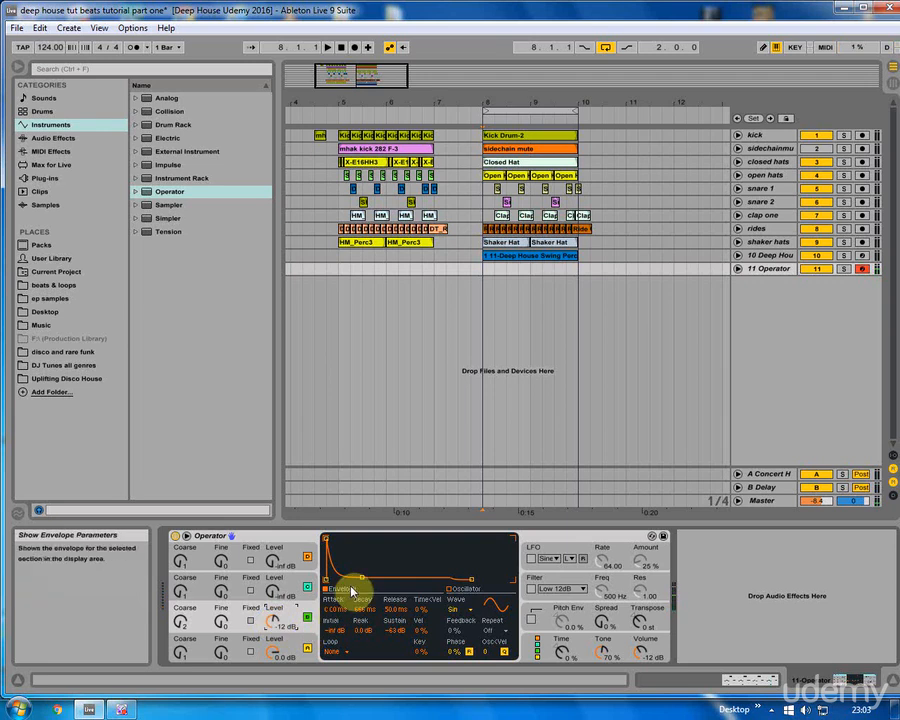
drag(362, 577, 361, 584)
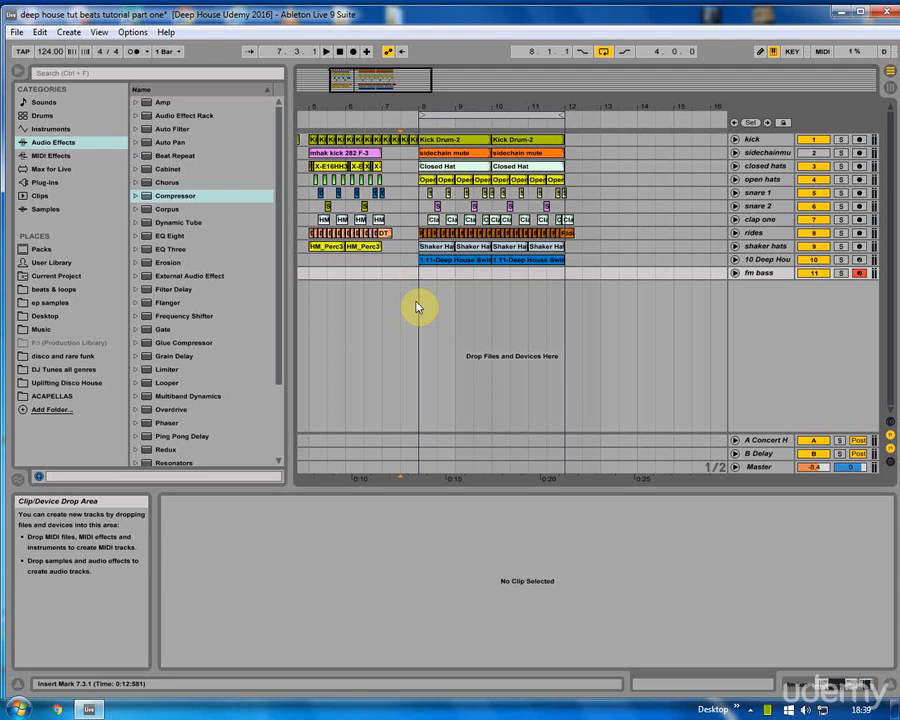
Record a MIDI bass line on the fm bass track, with the arrangement start position at bar 7
click(384, 285)
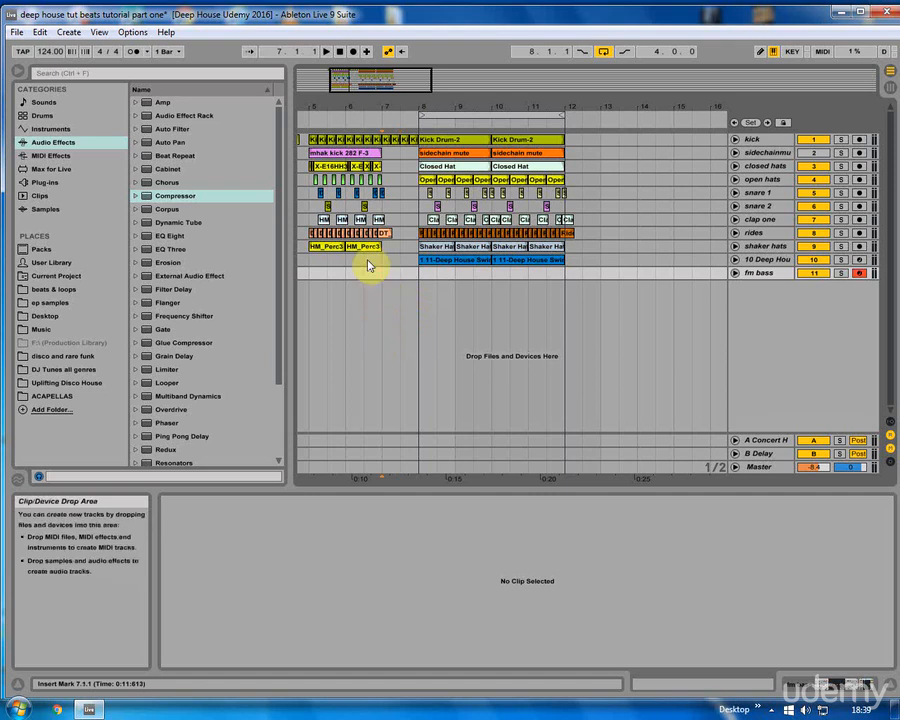
click(356, 53)
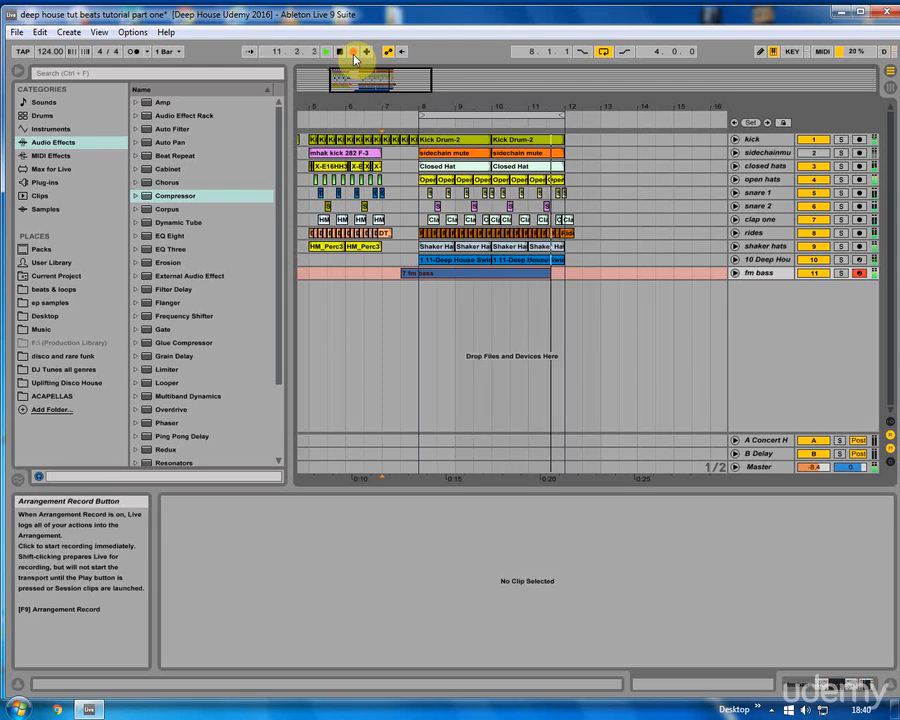
key(space)
Fit the recorded fm bass clip to bars 8 through 12 and colour it light cyan
click(410, 270)
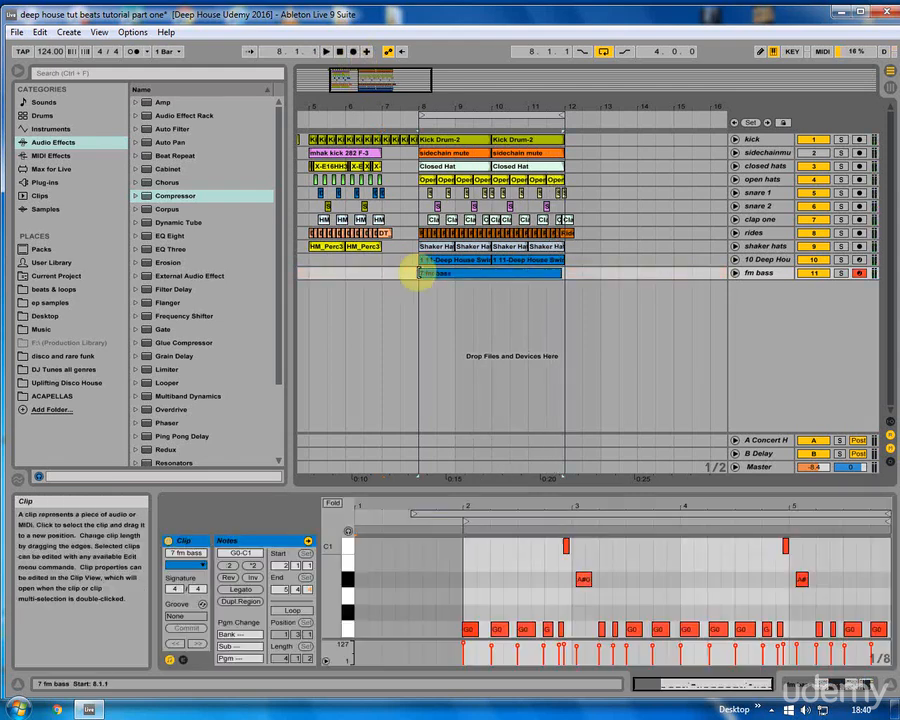
right_click(558, 272)
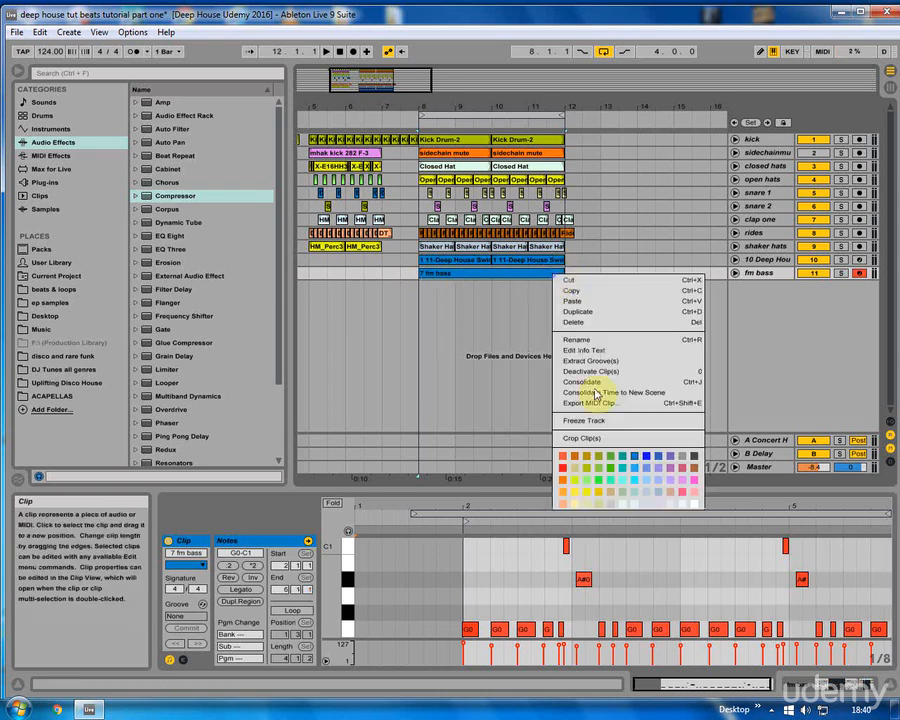
click(620, 483)
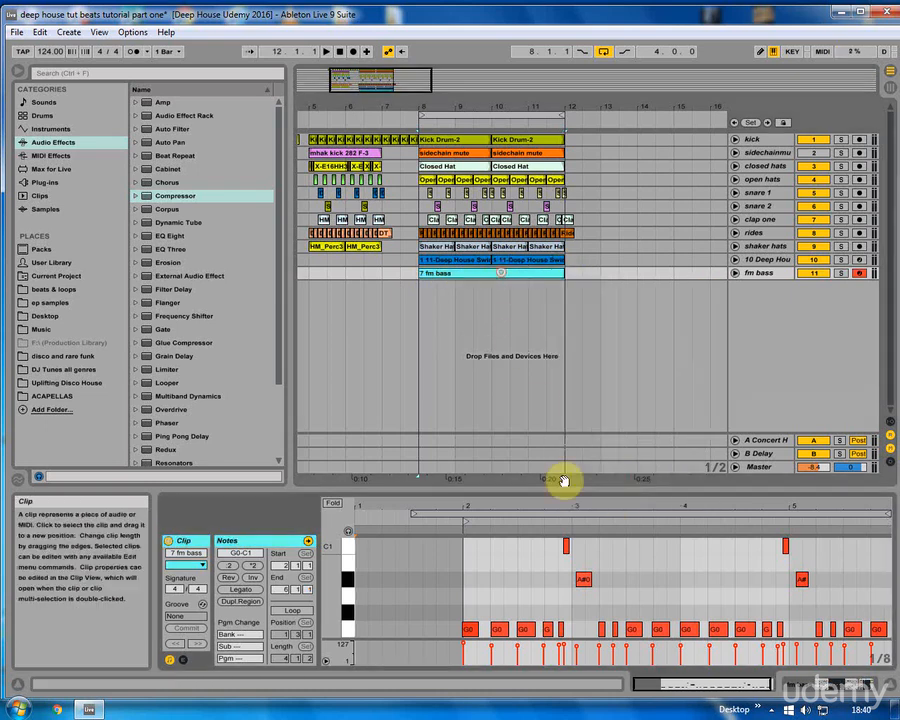
Enlarge the note editor and quantize all the notes in the fm bass clip
drag(564, 487, 564, 256)
scroll(495, 465, up, 3)
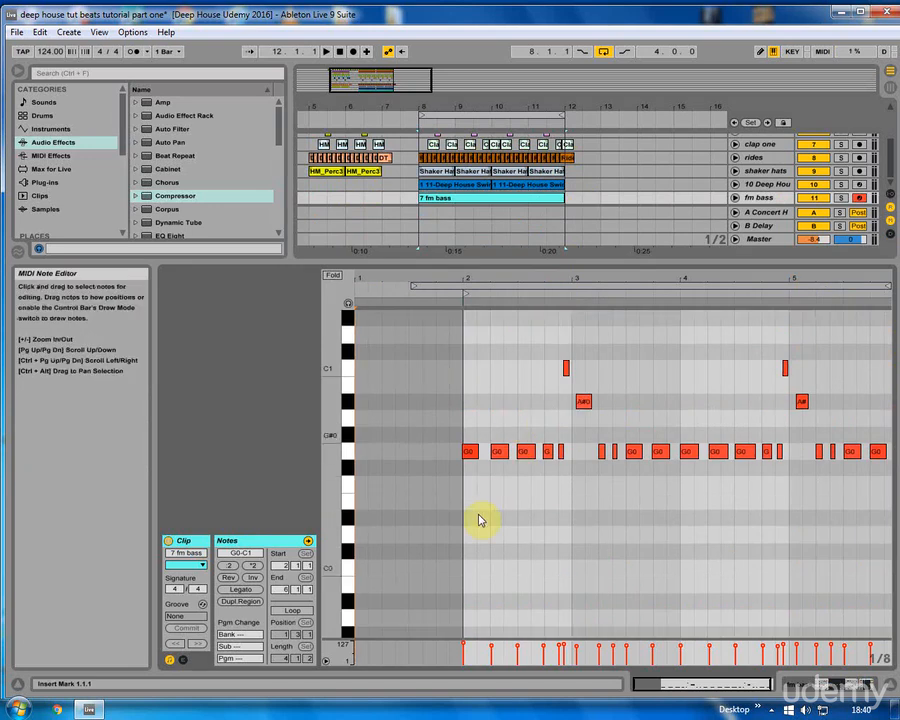
drag(474, 510, 873, 344)
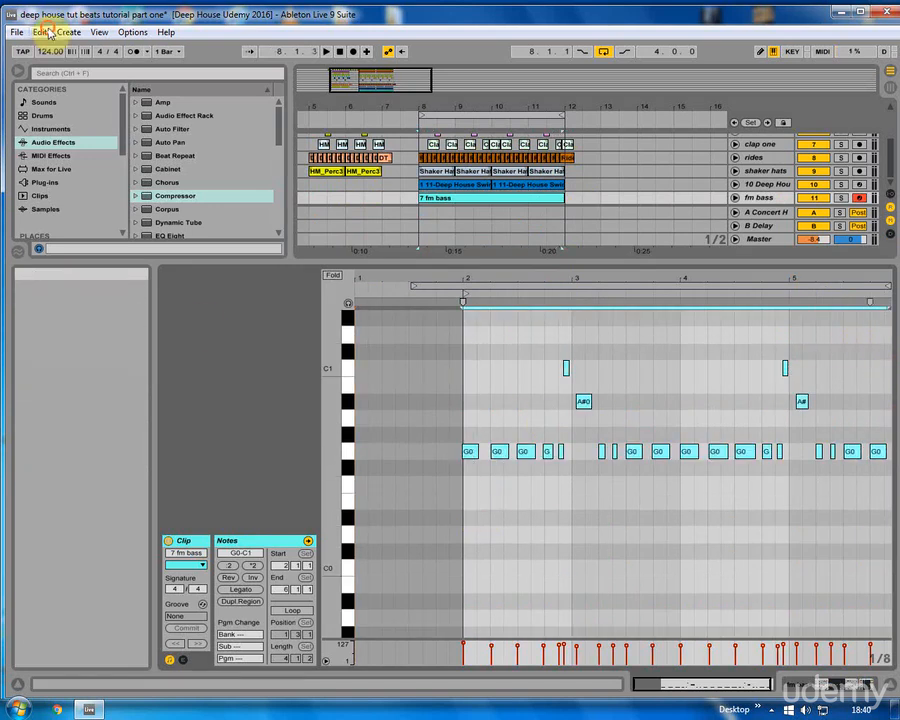
click(39, 32)
click(78, 357)
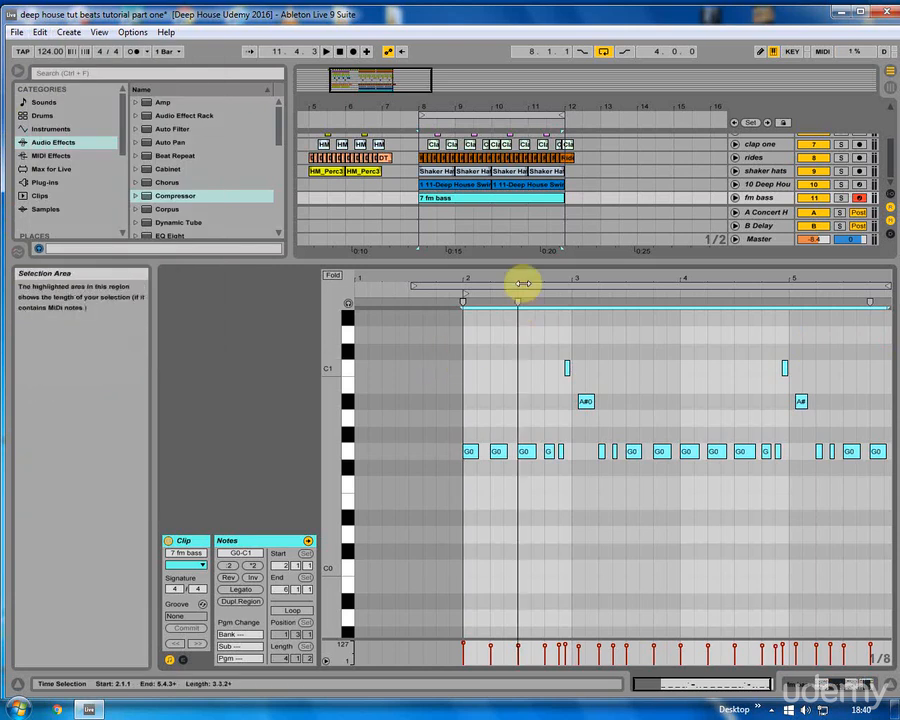
Play the loop while shortening the A#0 note just after bar 3 and lengthening the first and last G0 notes
drag(532, 277, 466, 277)
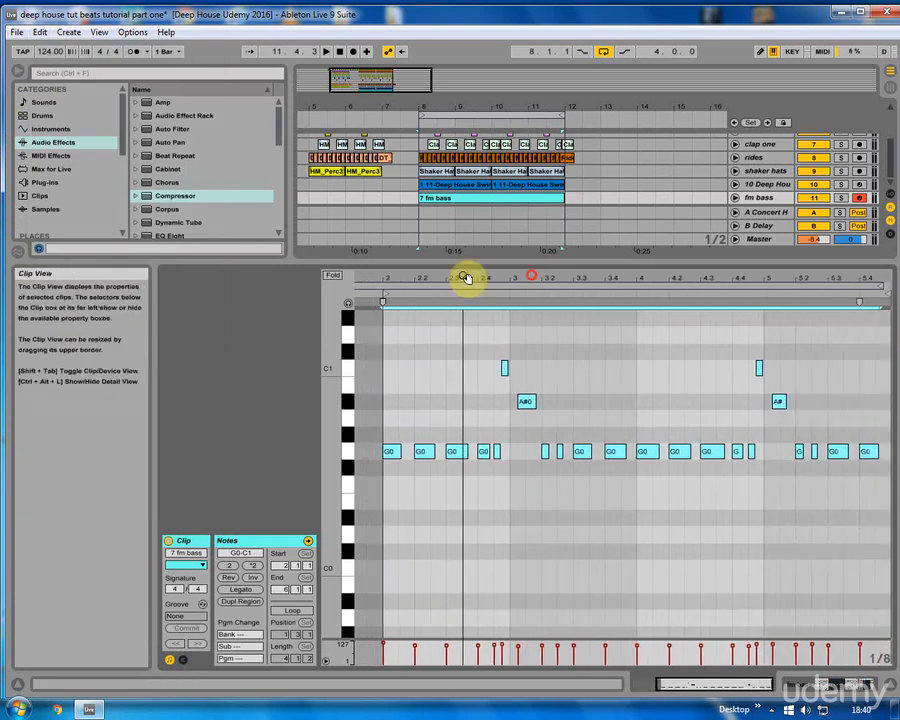
key(space)
click(387, 480)
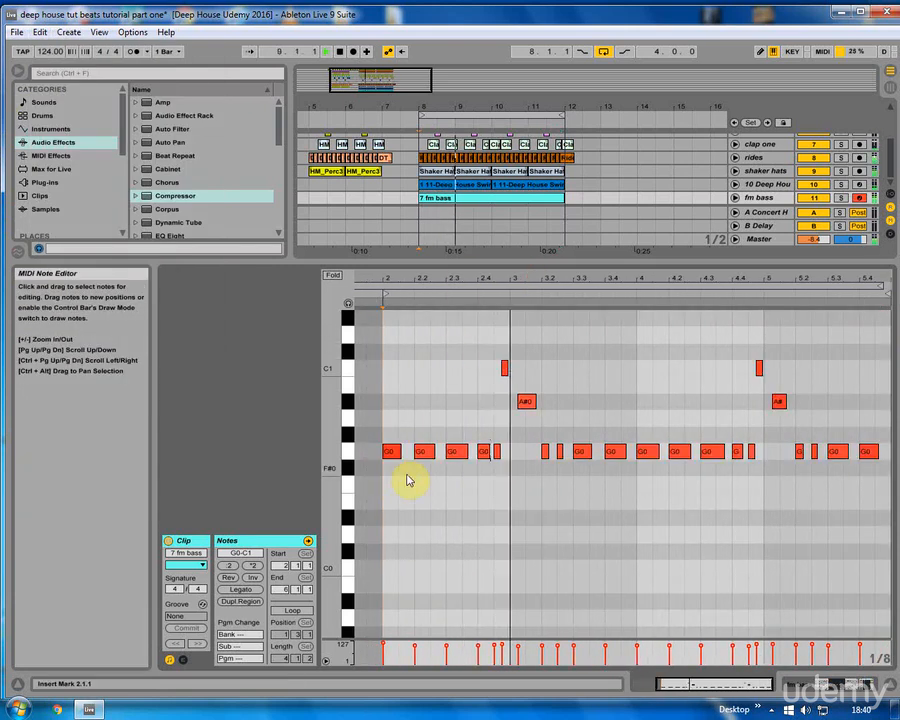
click(527, 401)
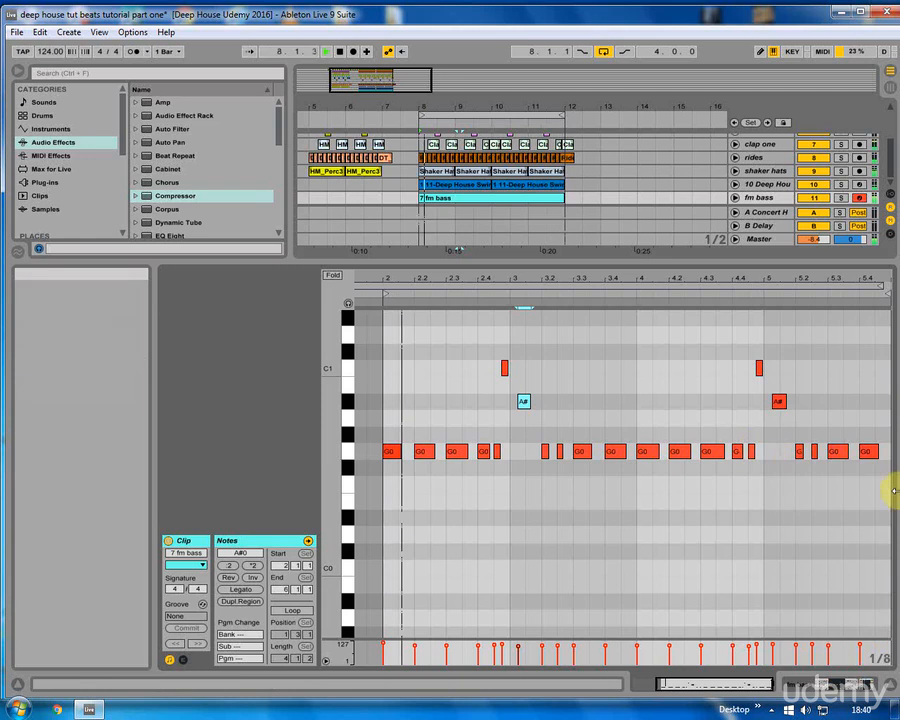
click(396, 451)
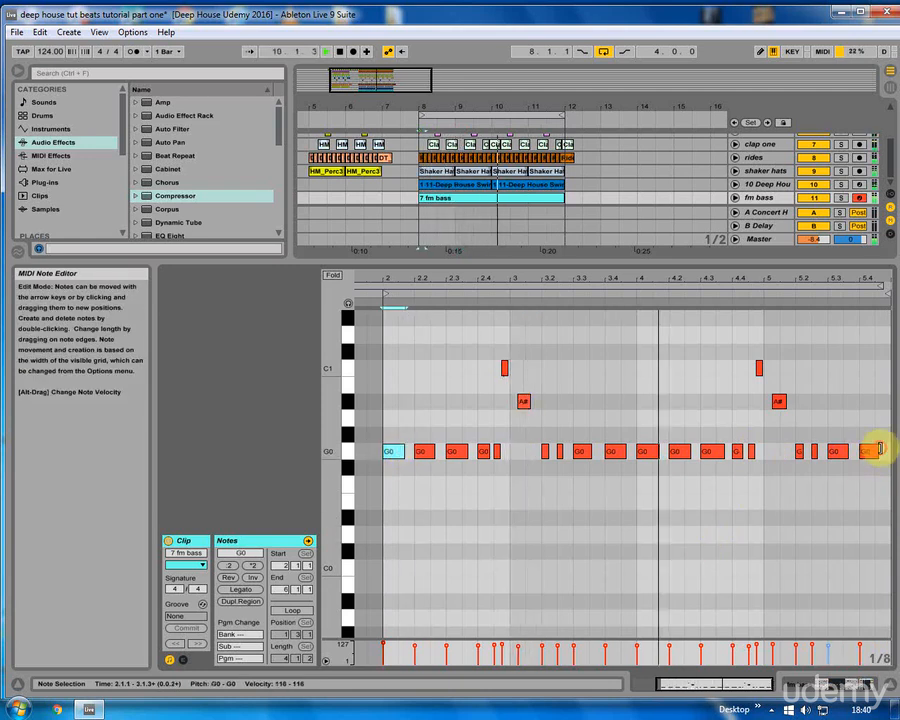
click(872, 451)
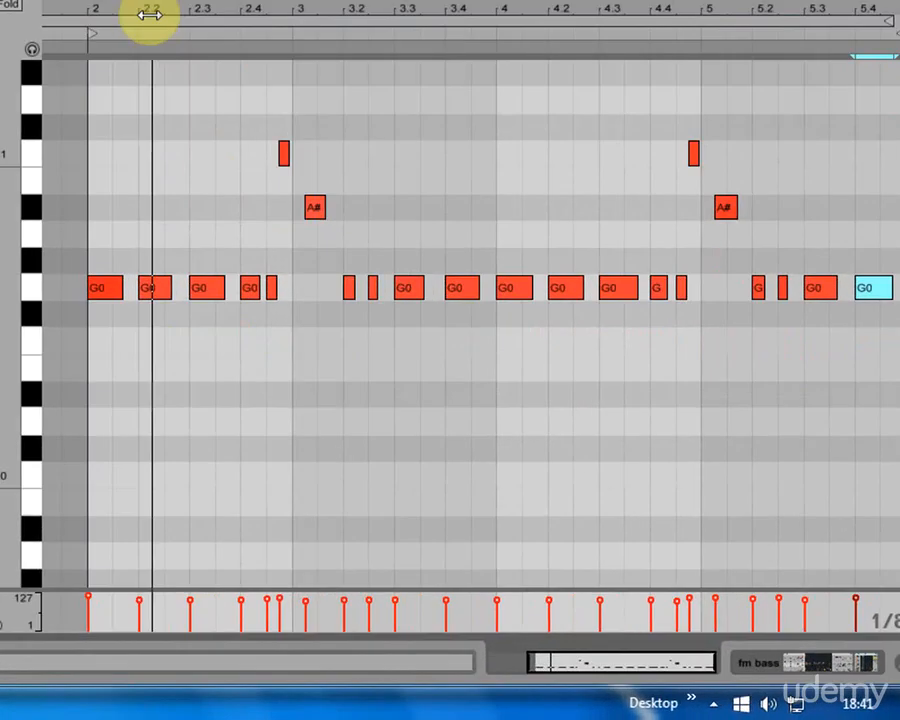
drag(207, 12, 316, 6)
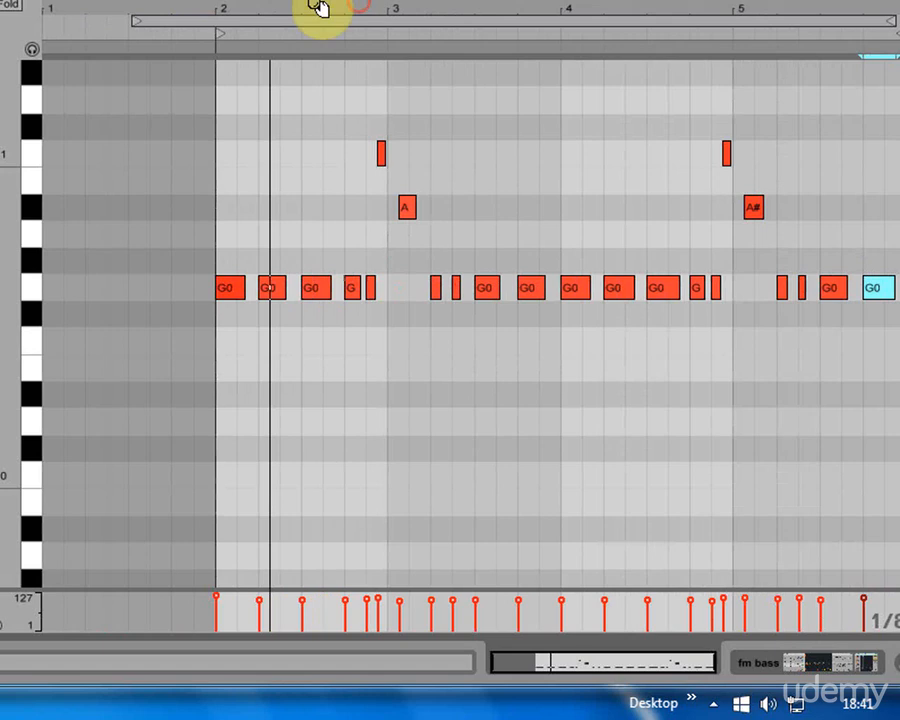
click(231, 318)
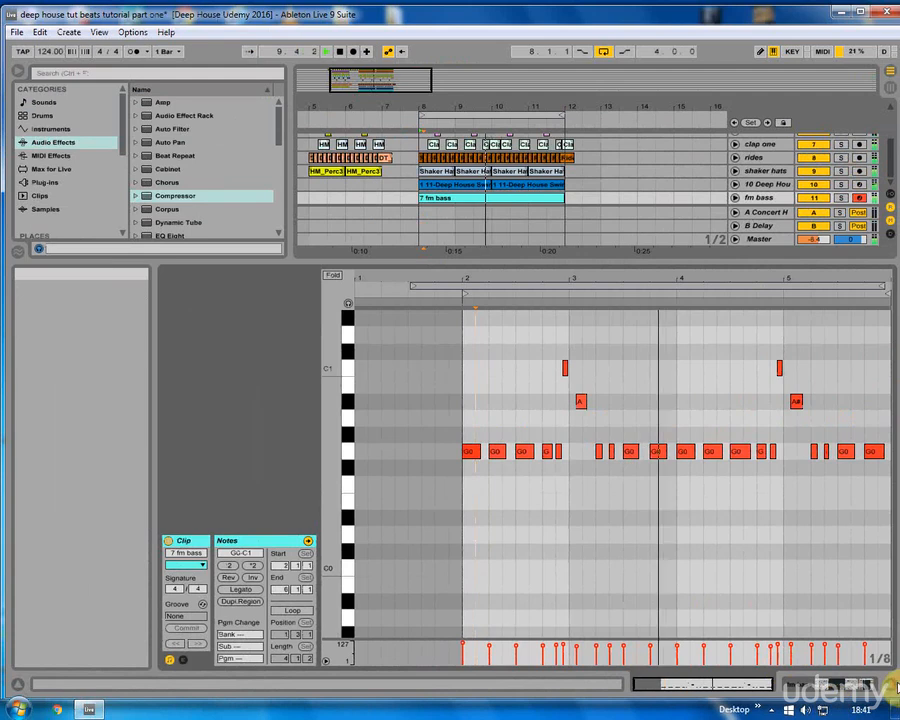
Hide the clip editor and audition the bass line with the kick track briefly muted
click(895, 676)
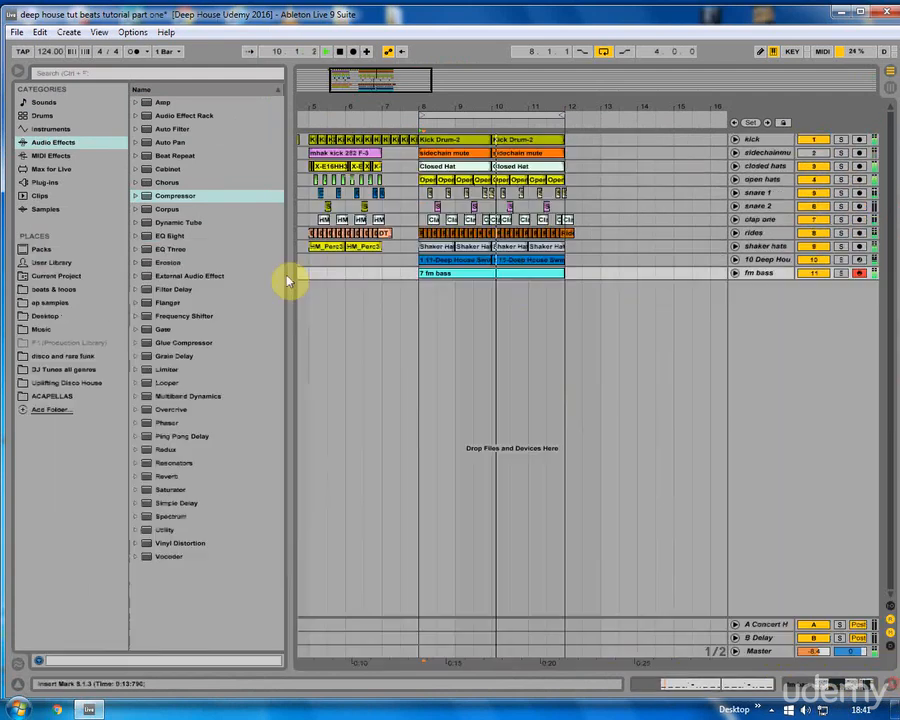
click(421, 273)
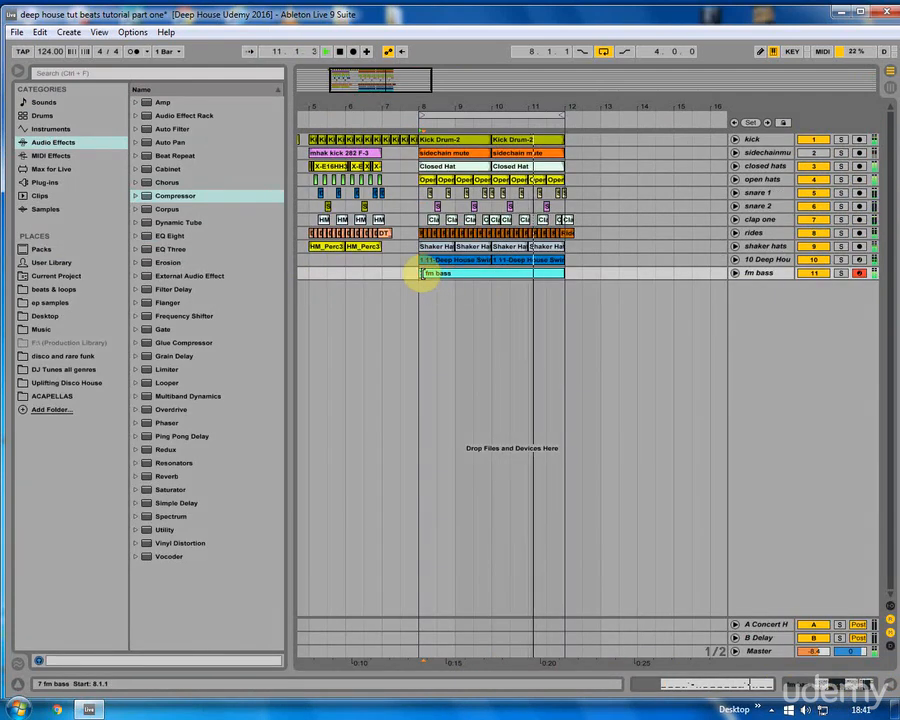
click(816, 139)
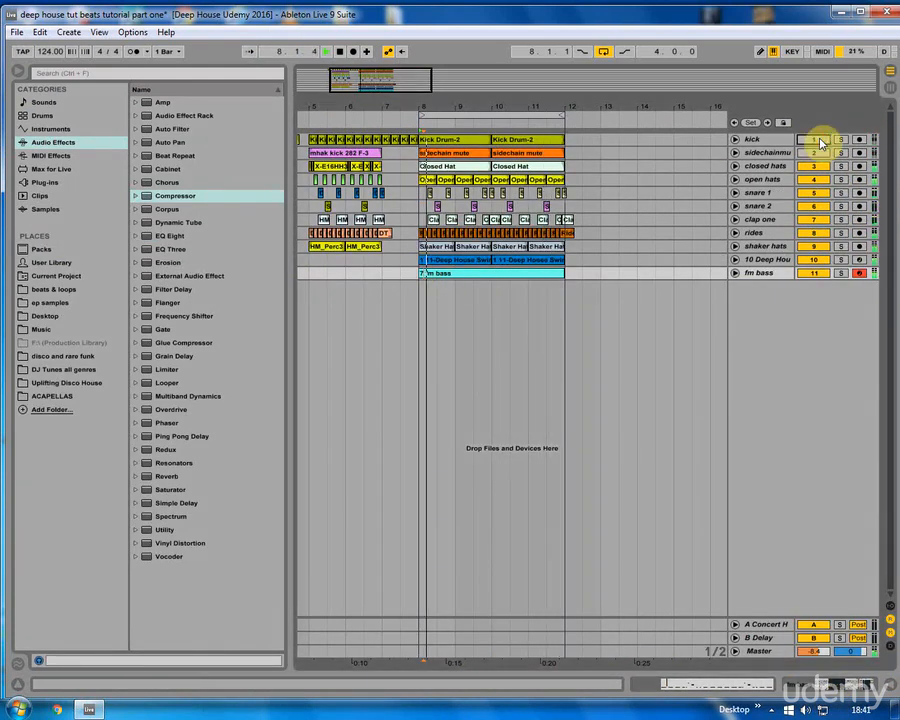
click(820, 139)
key(space)
click(421, 294)
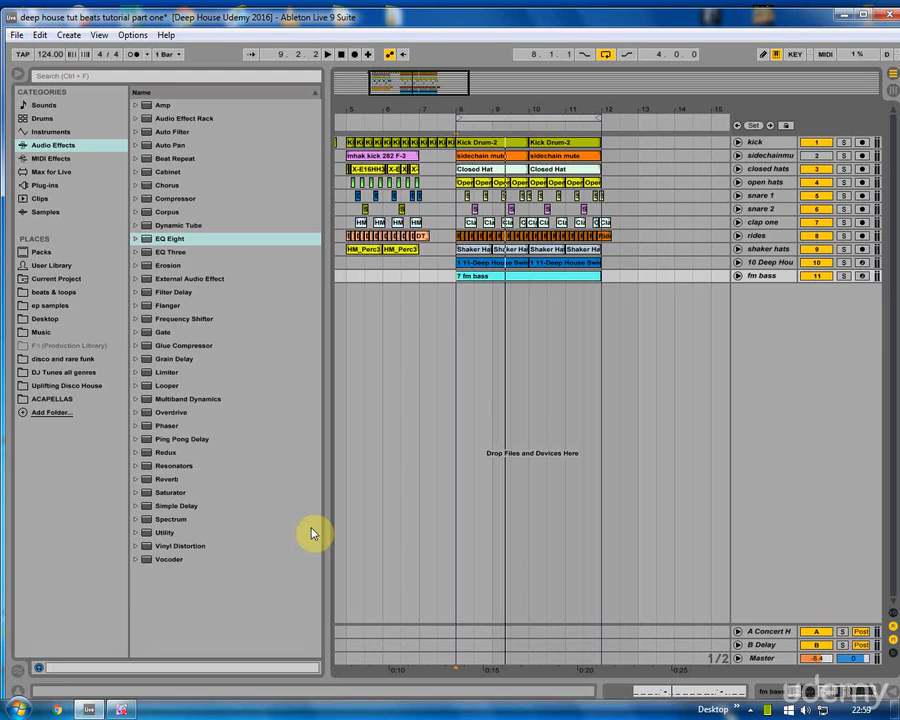
Load the Podolski(x64) plug-in onto a new MIDI track below fm bass
click(45, 185)
click(172, 254)
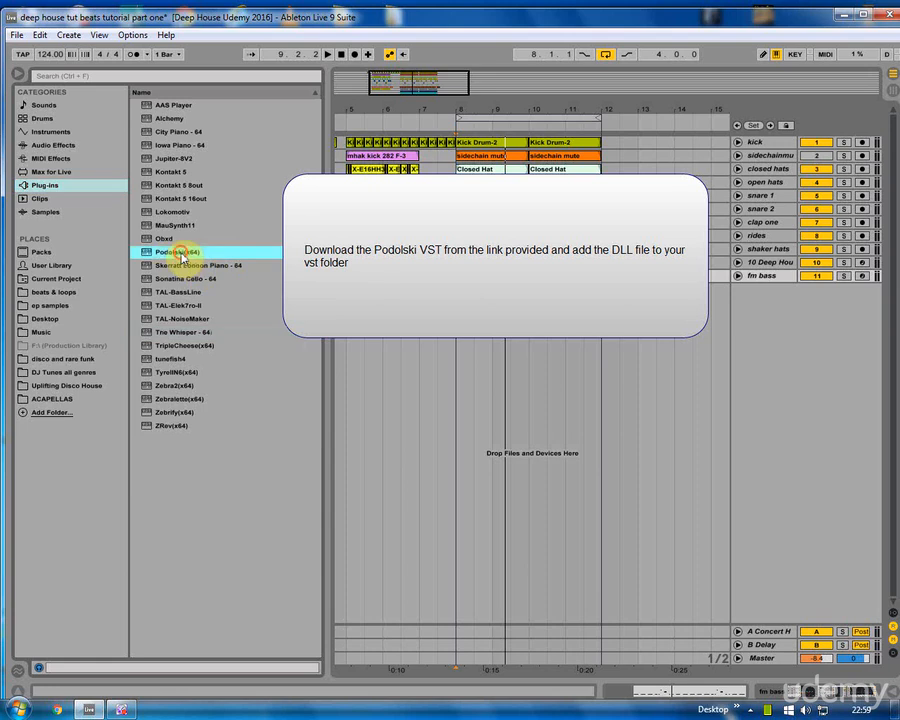
drag(168, 252, 482, 342)
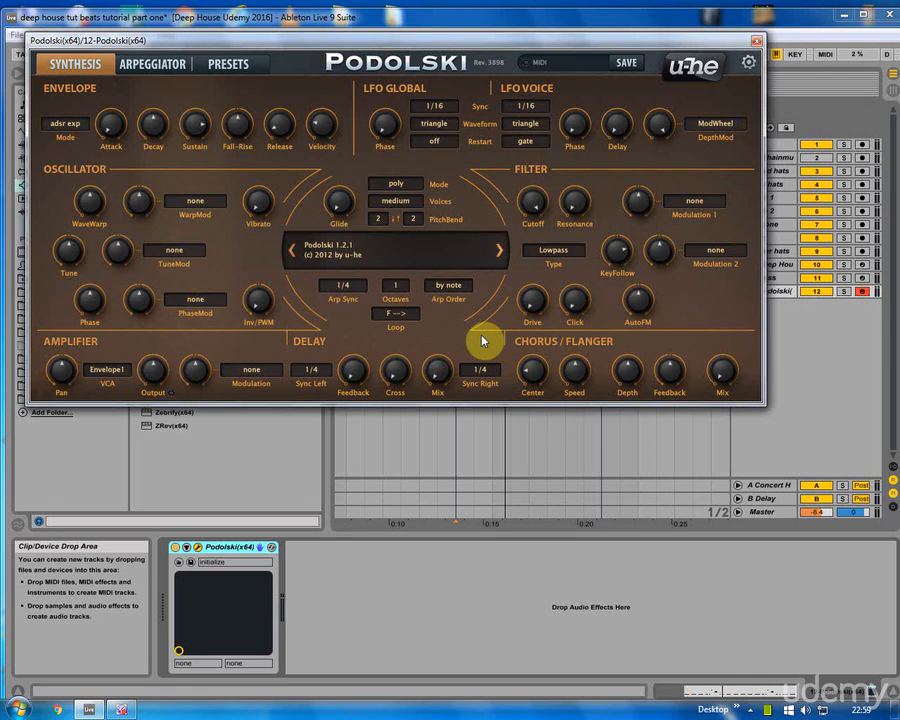
Load Podolski's HS Pflock preset, view its arpeggiator settings and close the plug-in window
click(236, 64)
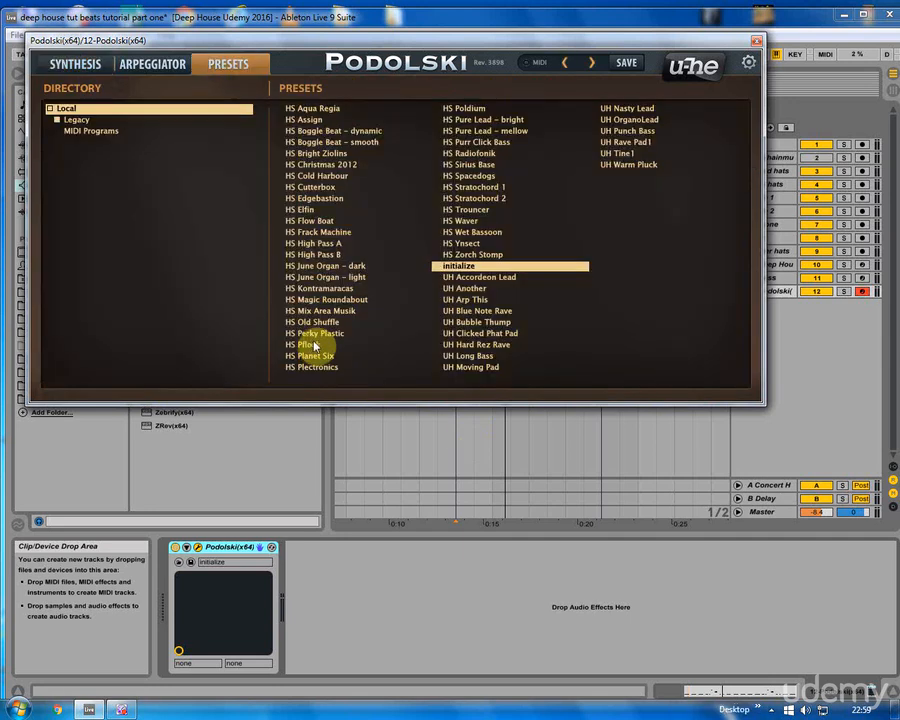
click(314, 345)
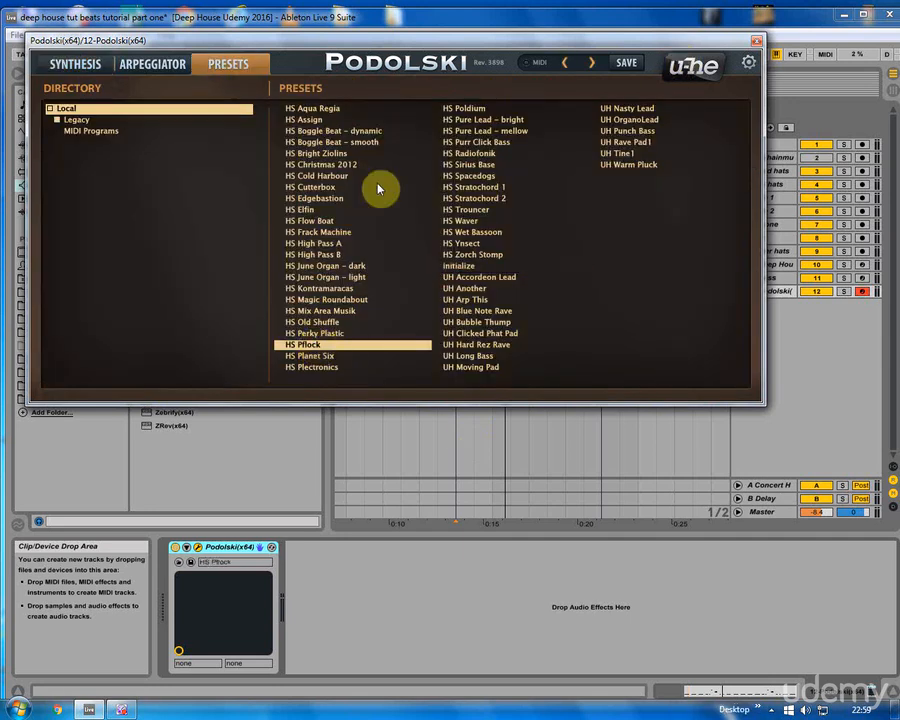
click(177, 66)
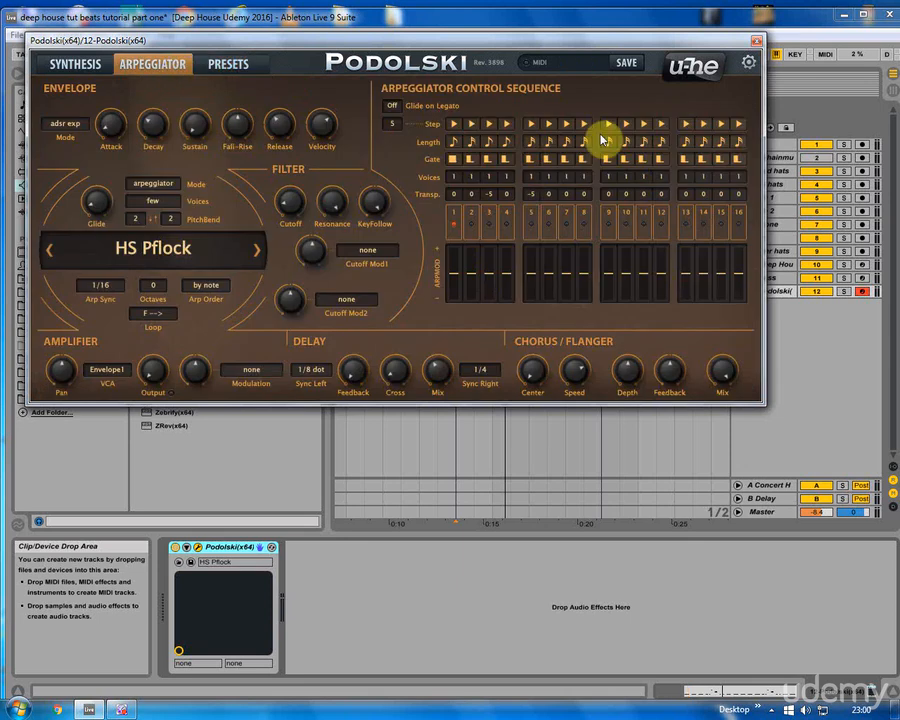
click(756, 41)
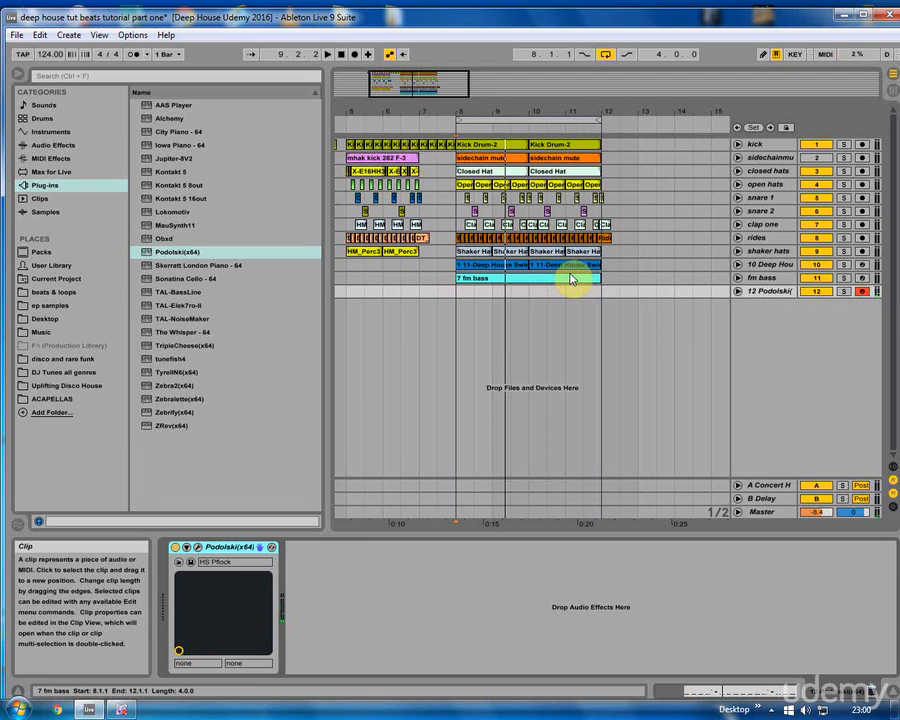
Record a Podolski chord part from bar 7 to just past bar 10 on track 12
click(421, 300)
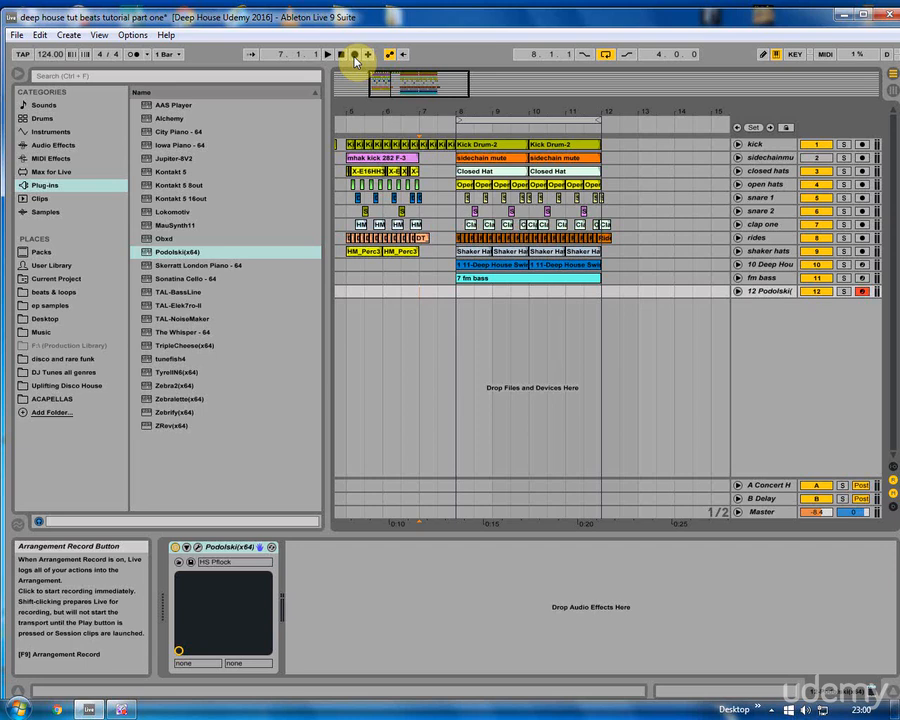
click(355, 61)
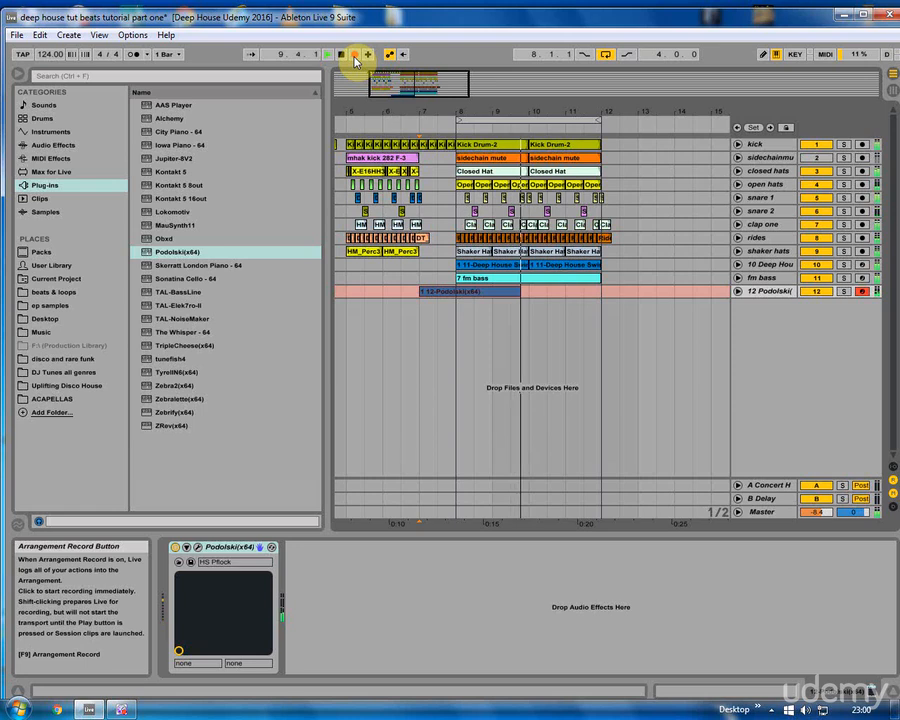
key(space)
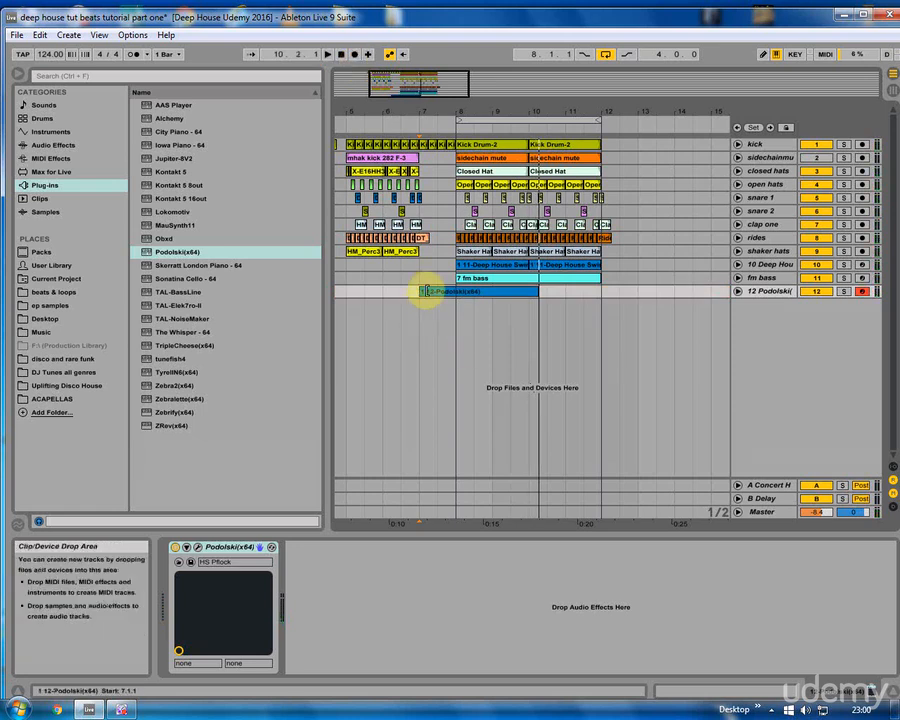
Trim the start of the recorded Podolski clip to bar 8 and colour the clip yellow
drag(422, 291, 457, 291)
right_click(508, 295)
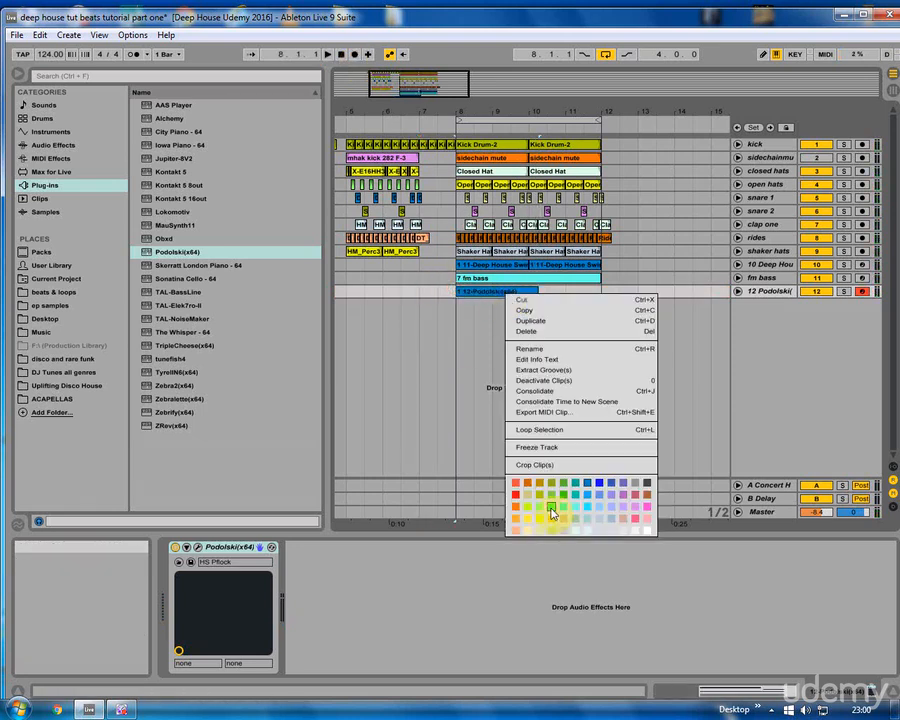
click(549, 521)
Open the Podolski clip's notes and quantize all of them
double_click(504, 293)
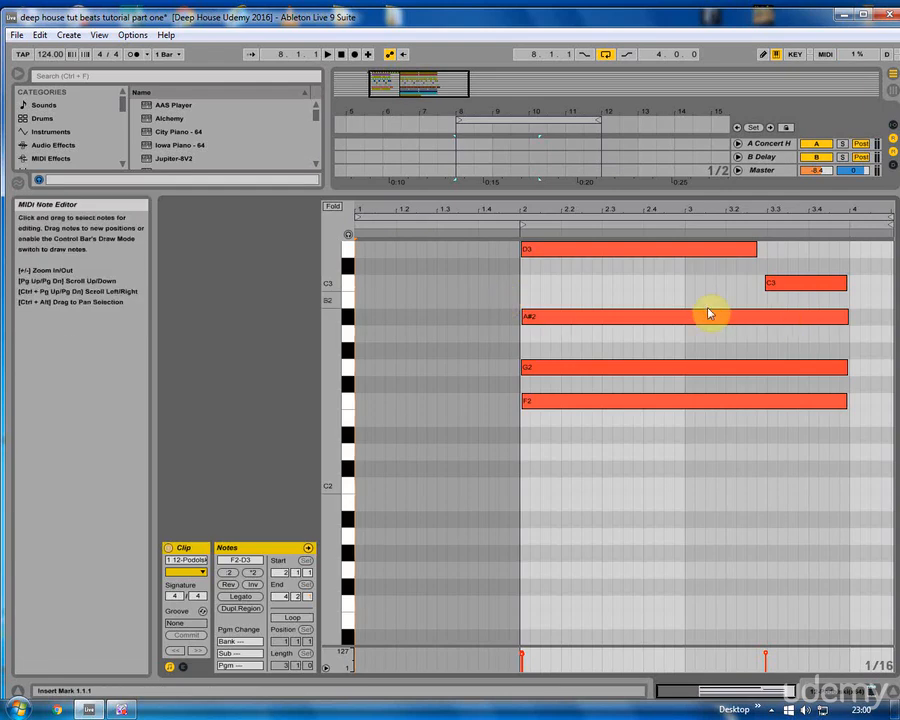
drag(524, 502, 866, 218)
click(40, 35)
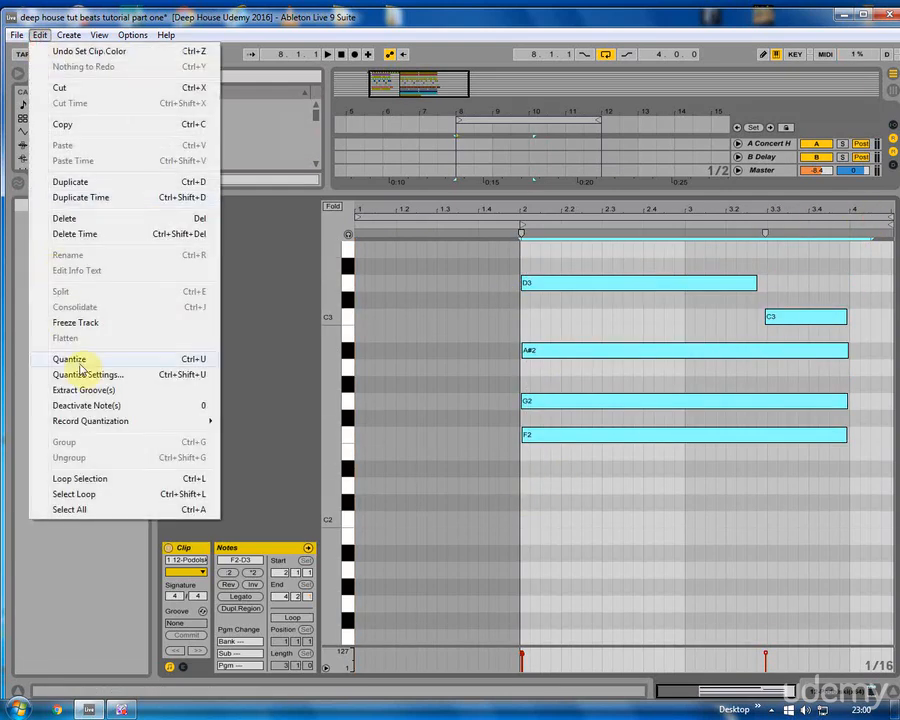
click(108, 354)
click(639, 327)
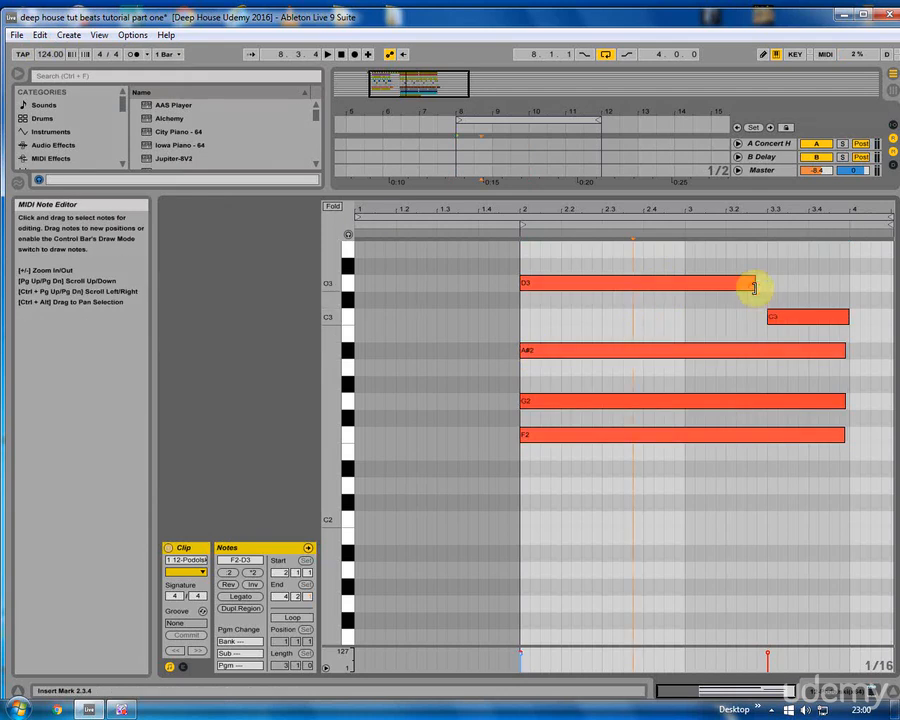
Lengthen the D3 note to meet C3 and extend the A#2, G2 and F2 notes to bar 4 of the clip
drag(754, 285, 768, 288)
drag(844, 351, 849, 351)
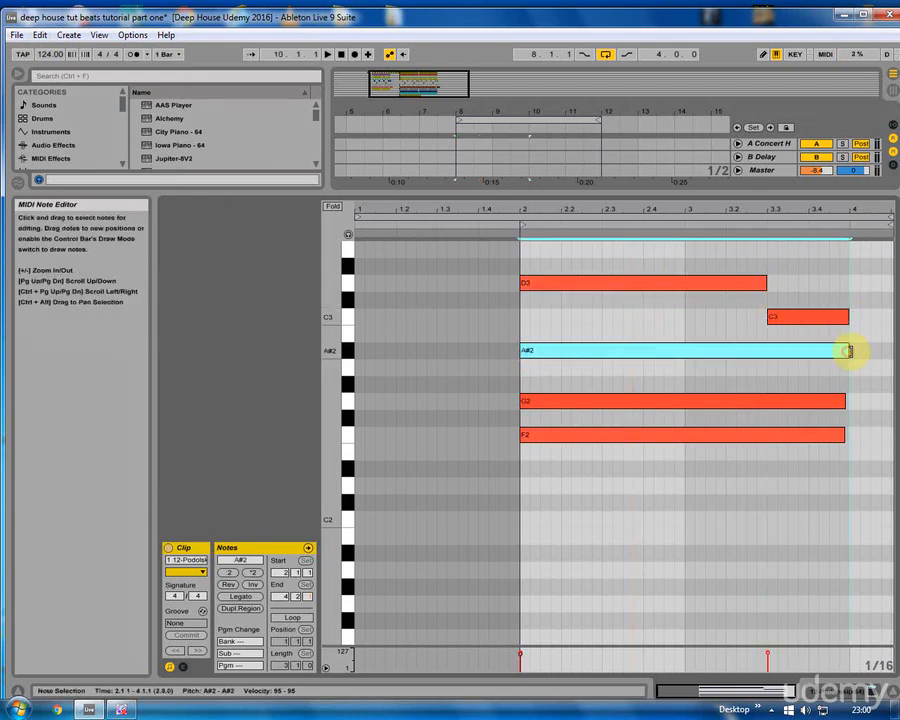
mouse_move(844, 436)
mouse_down()
mouse_move(848, 401)
mouse_move(848, 433)
mouse_up()
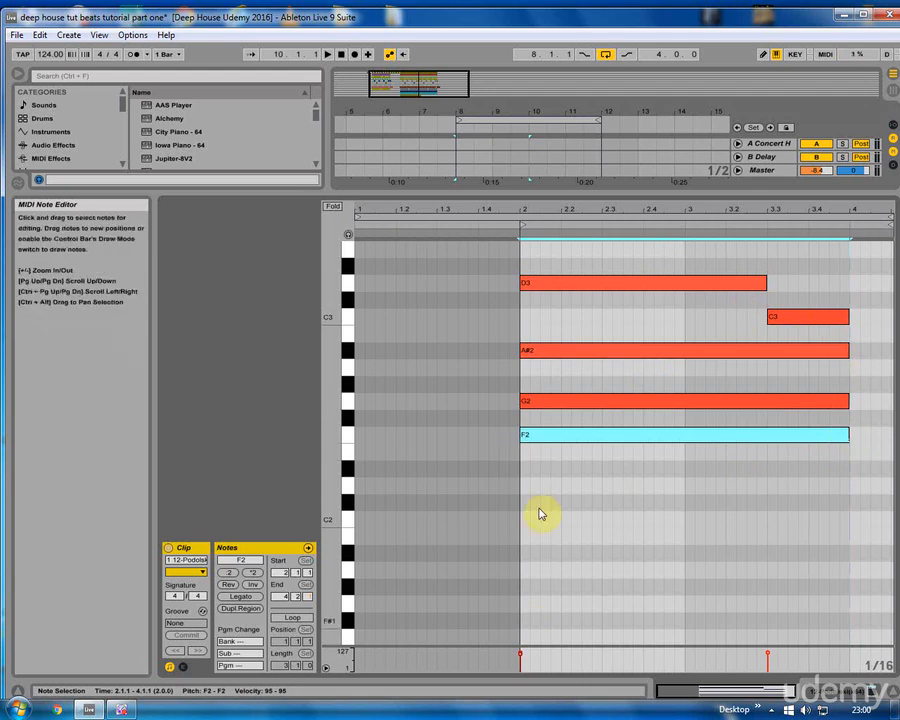
Trim the Podolski clip's end to bar 10 and set the arrangement loop to the clip's length
drag(695, 195, 682, 447)
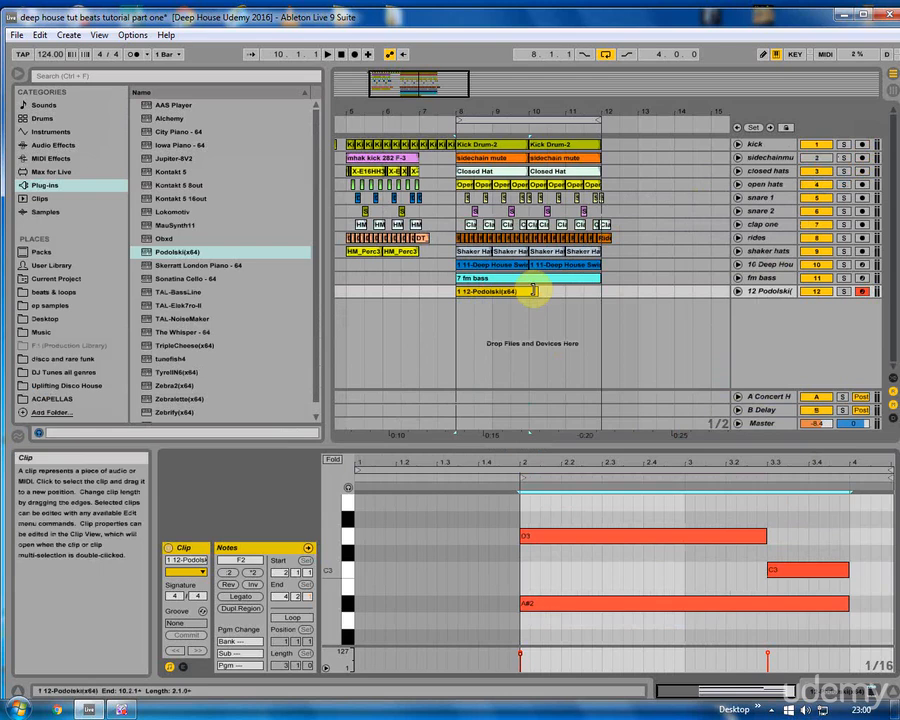
drag(536, 291, 528, 292)
right_click(516, 294)
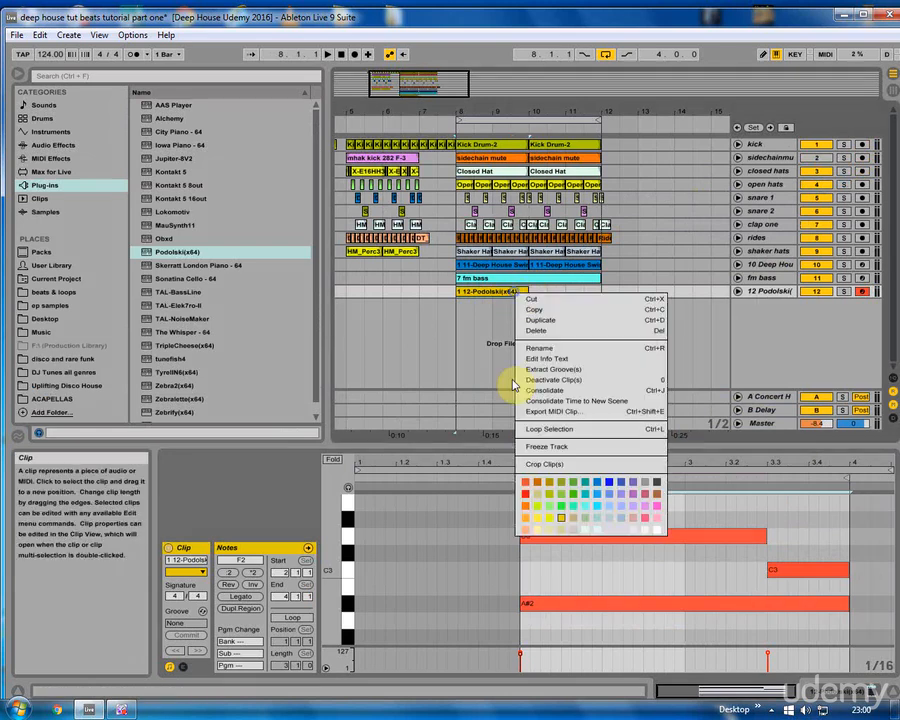
click(540, 428)
Examine the Podolski chord's notes in the enlarged note editor and hide the editor
drag(593, 458, 593, 281)
click(518, 544)
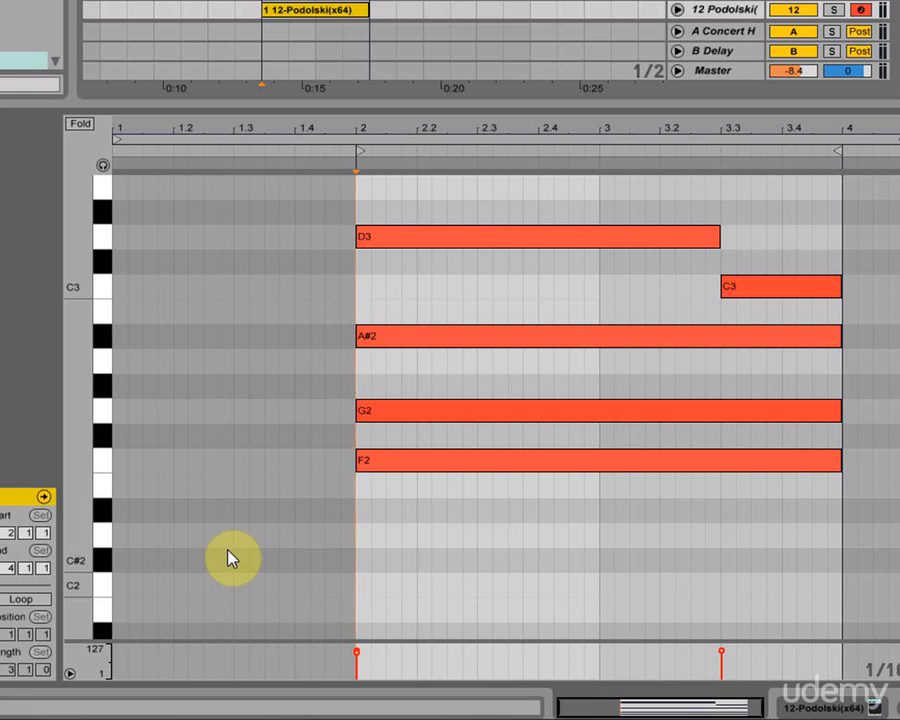
click(895, 708)
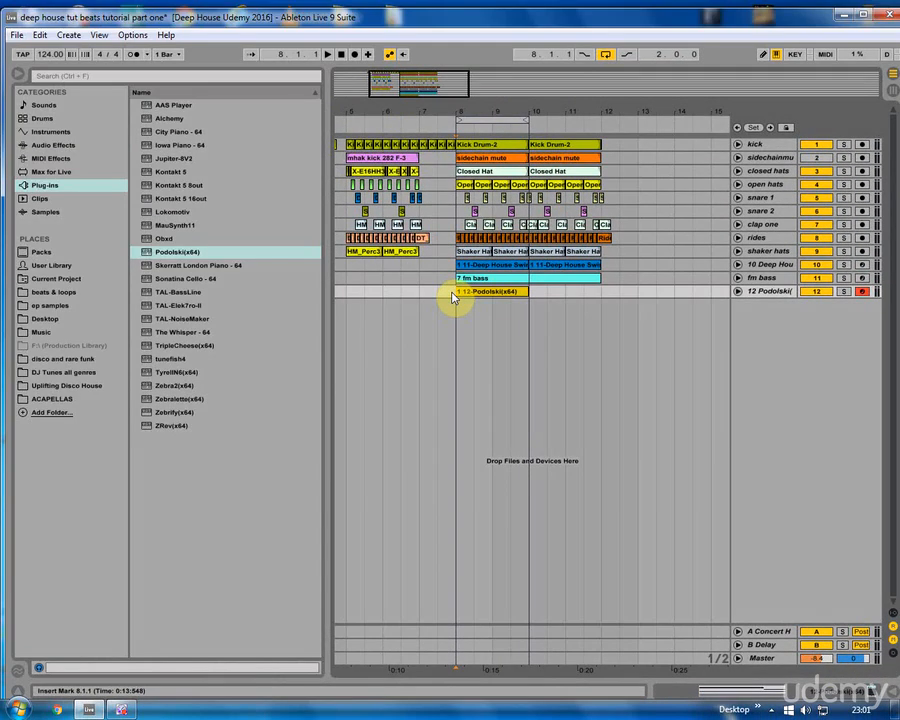
Insert an audio track below the Podolski track and freeze the Podolski track
click(461, 292)
click(68, 35)
click(419, 335)
key(ctrl+t)
right_click(490, 280)
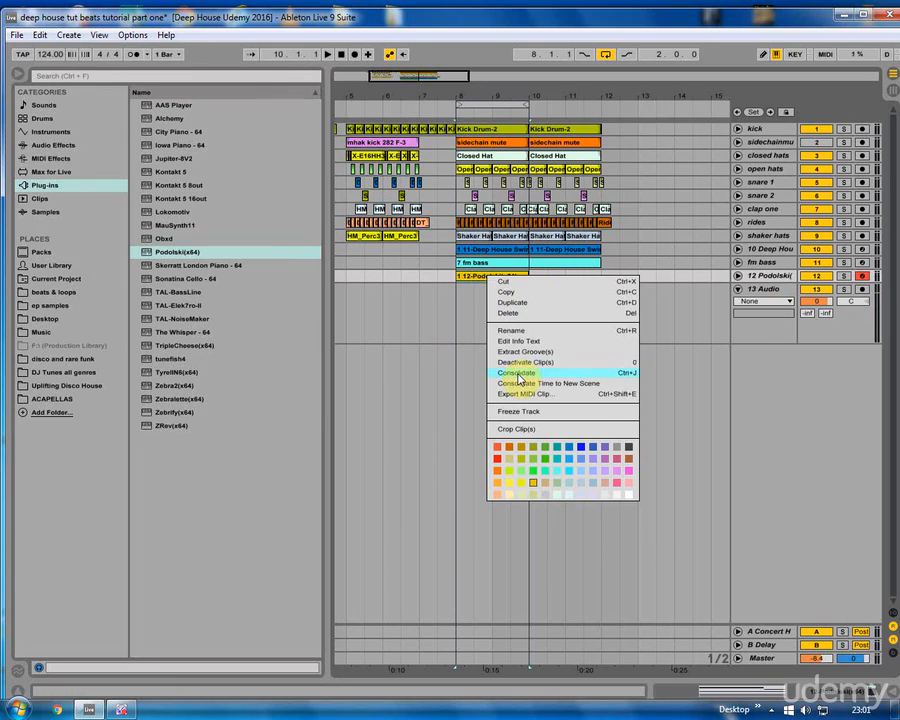
click(517, 411)
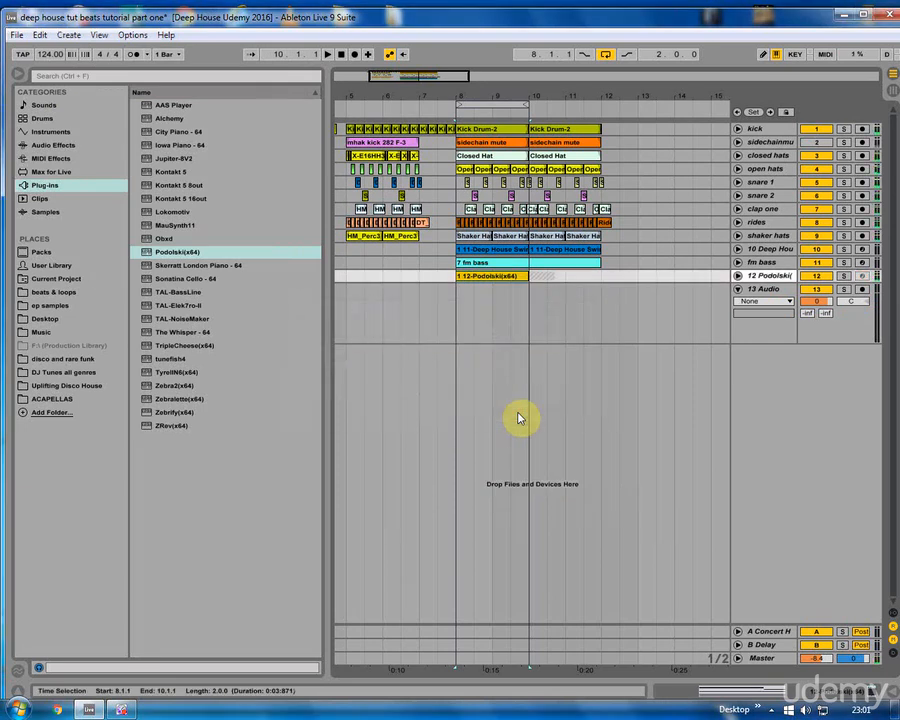
Copy the frozen Podolski clip to the new audio track at bar 8 and mute the Podolski track
click(492, 280)
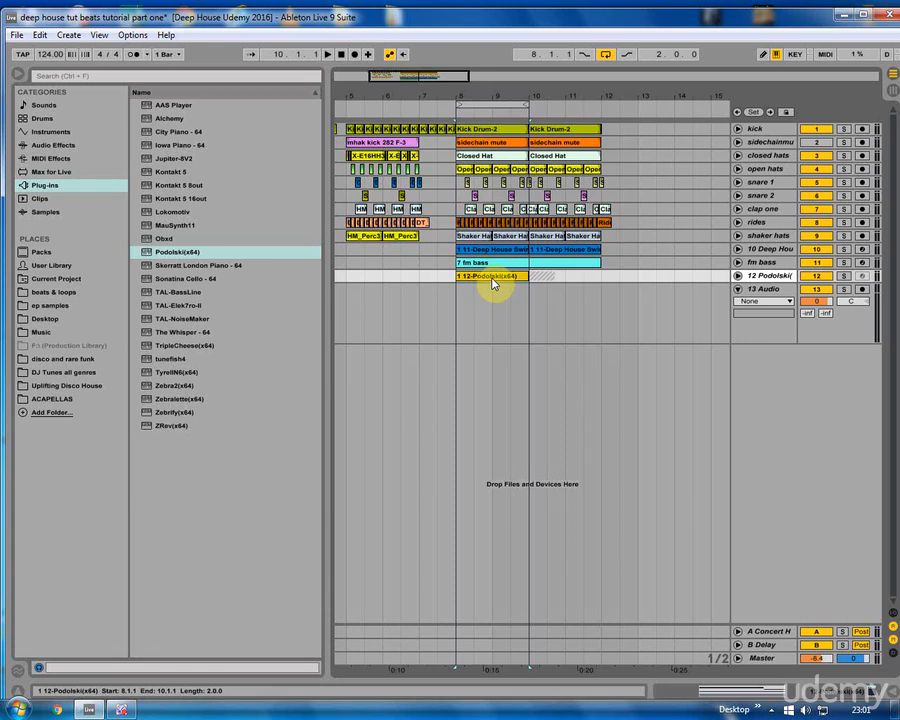
drag(492, 283, 494, 311)
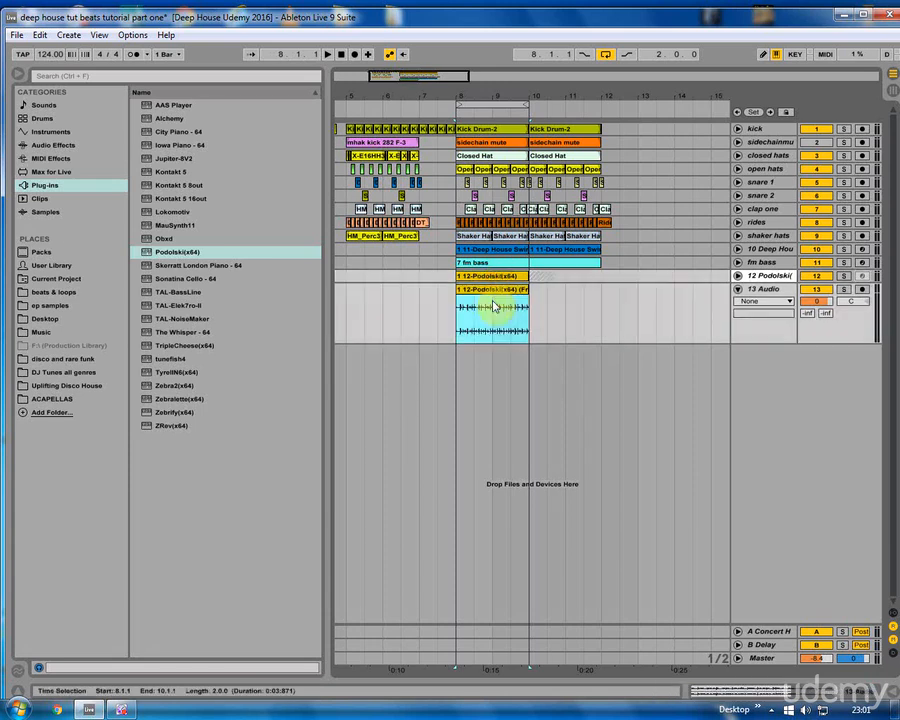
click(817, 277)
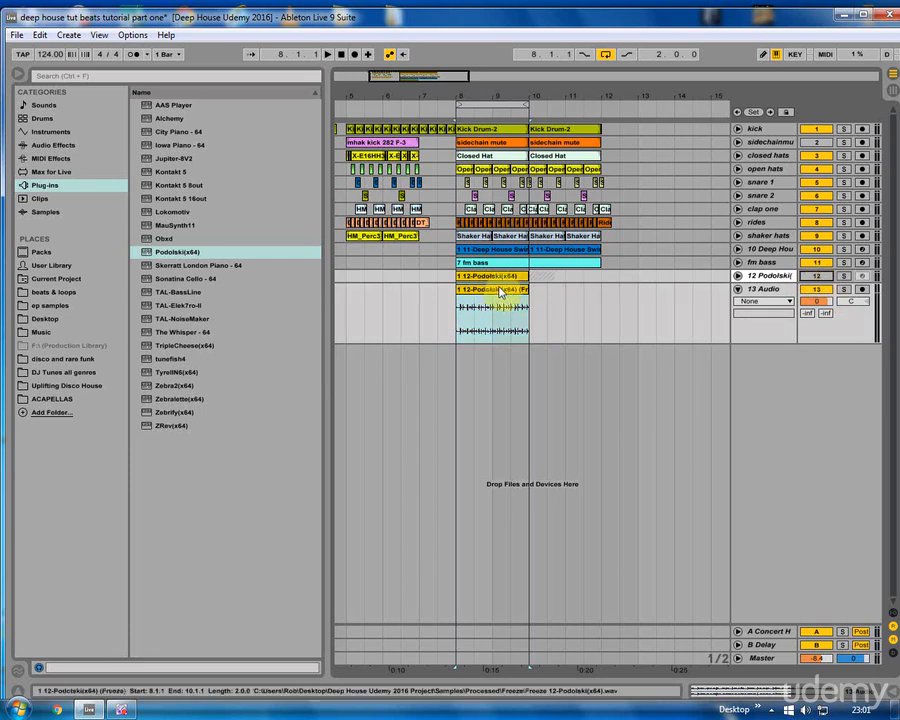
Play the loop while raising the Podolski audio clip's gain to 5.13 dB, and stop with the clip editor hidden
click(456, 312)
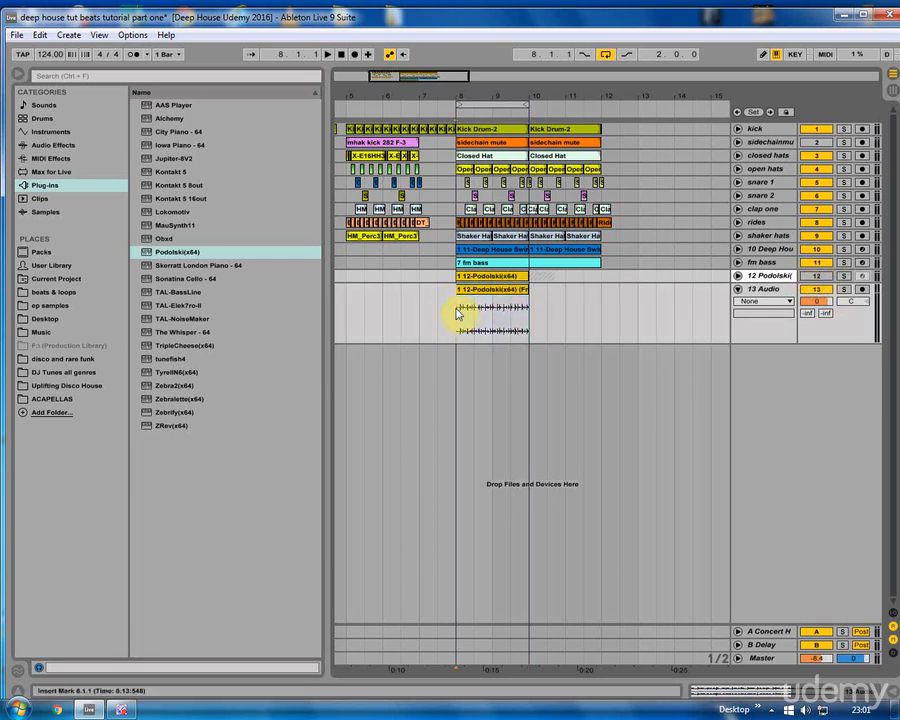
key(space)
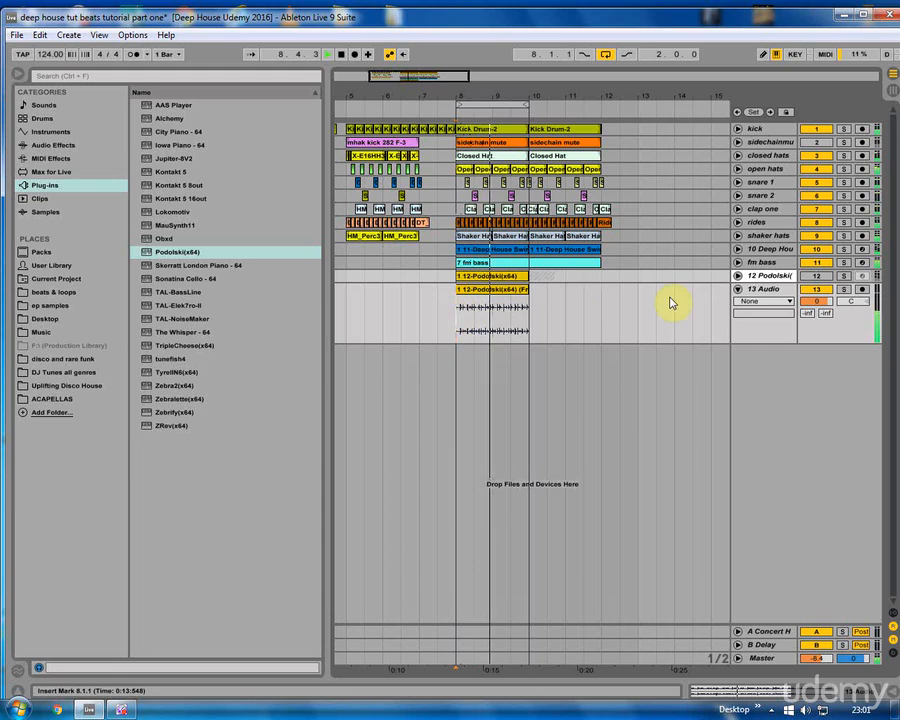
double_click(493, 293)
drag(273, 637, 273, 629)
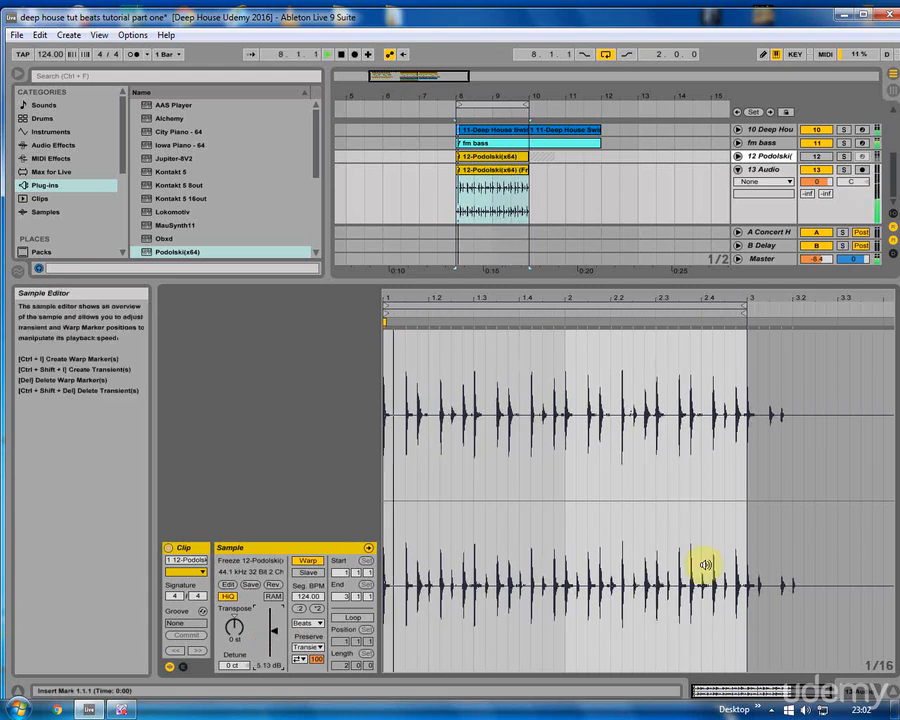
click(892, 691)
key(space)
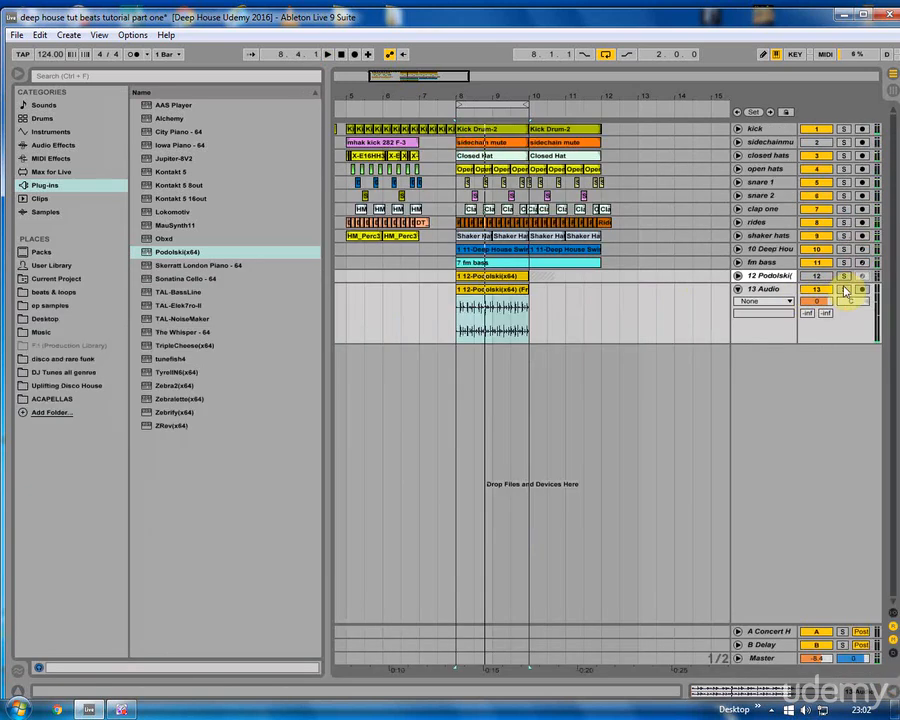
Audition the Podolski audio soloed and together with fm bass and kick, ending with the full mix
click(843, 289)
key(space)
click(843, 262)
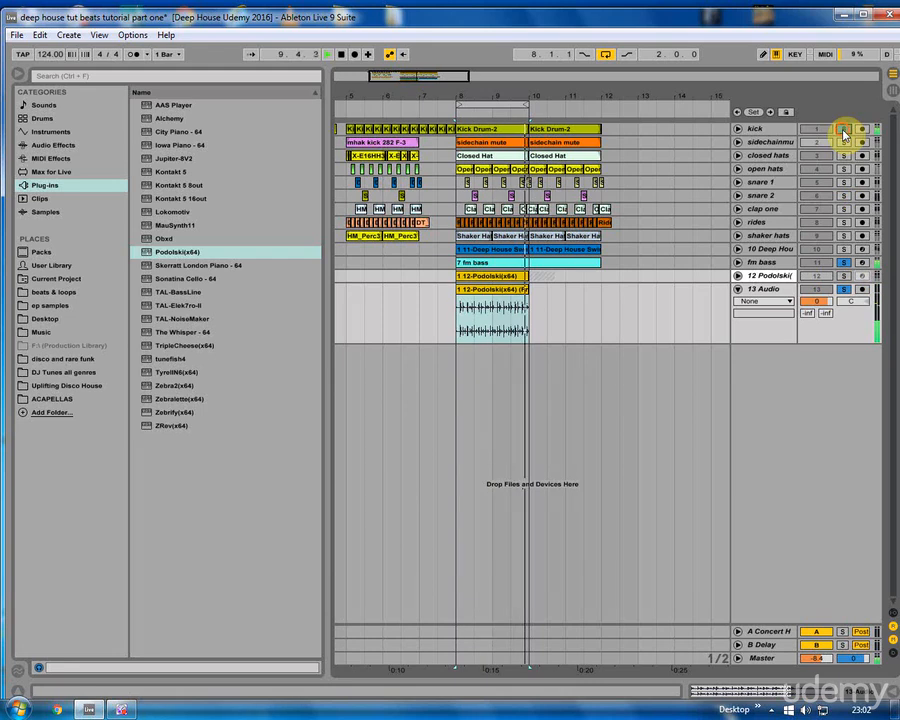
click(844, 132)
click(456, 303)
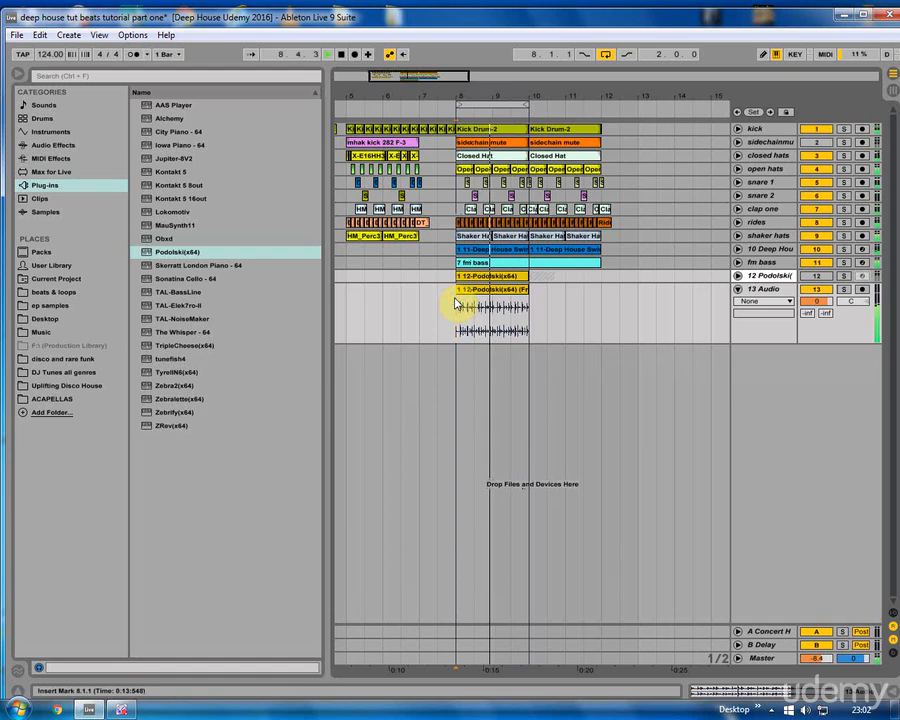
key(space)
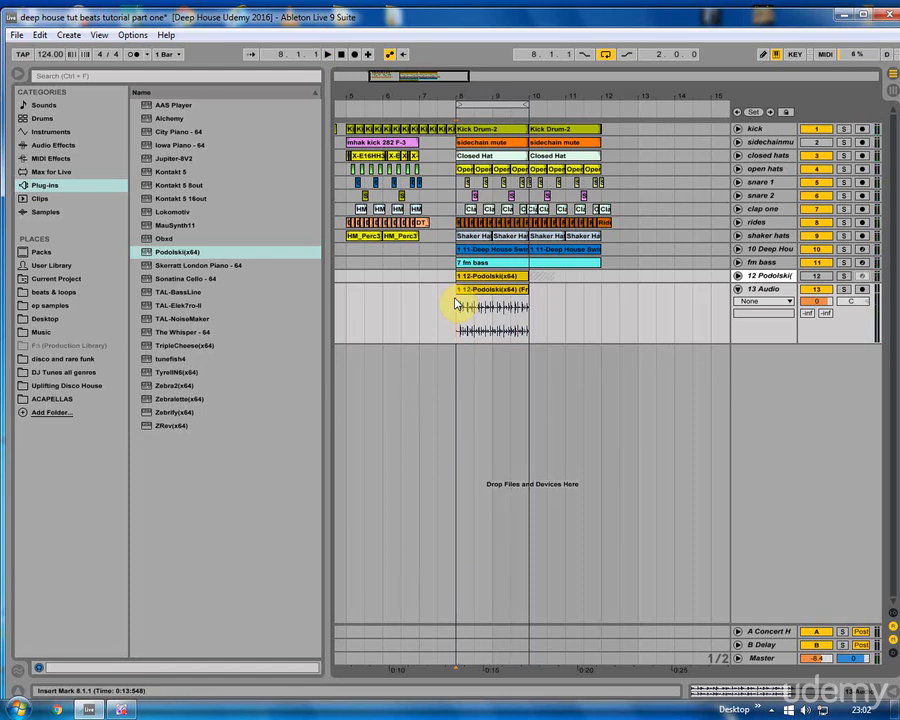
Delete the Podolski MIDI clip and the frozen Podolski track
right_click(501, 279)
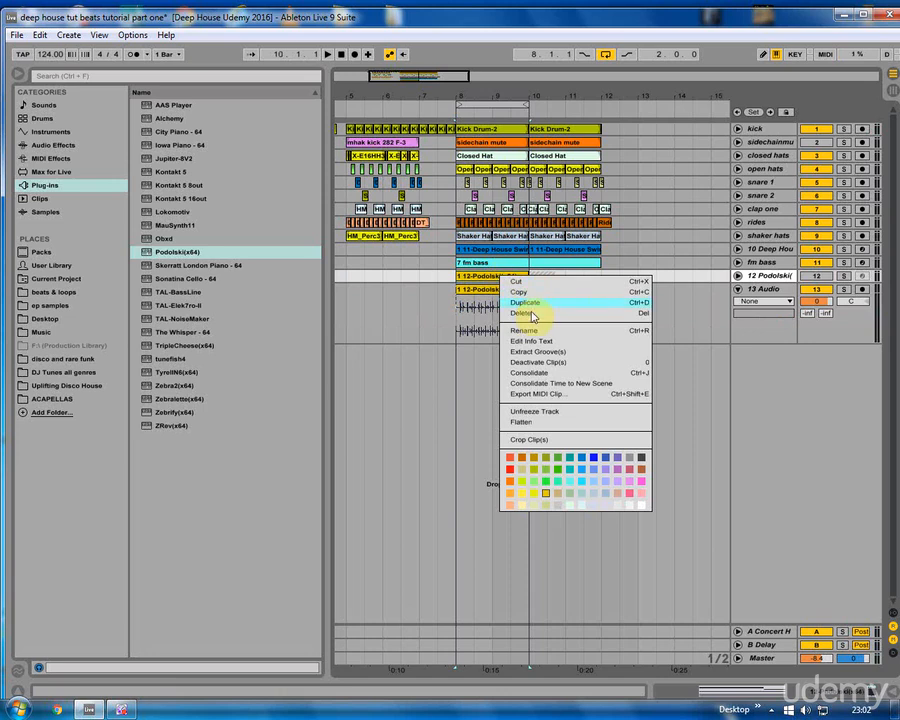
click(533, 313)
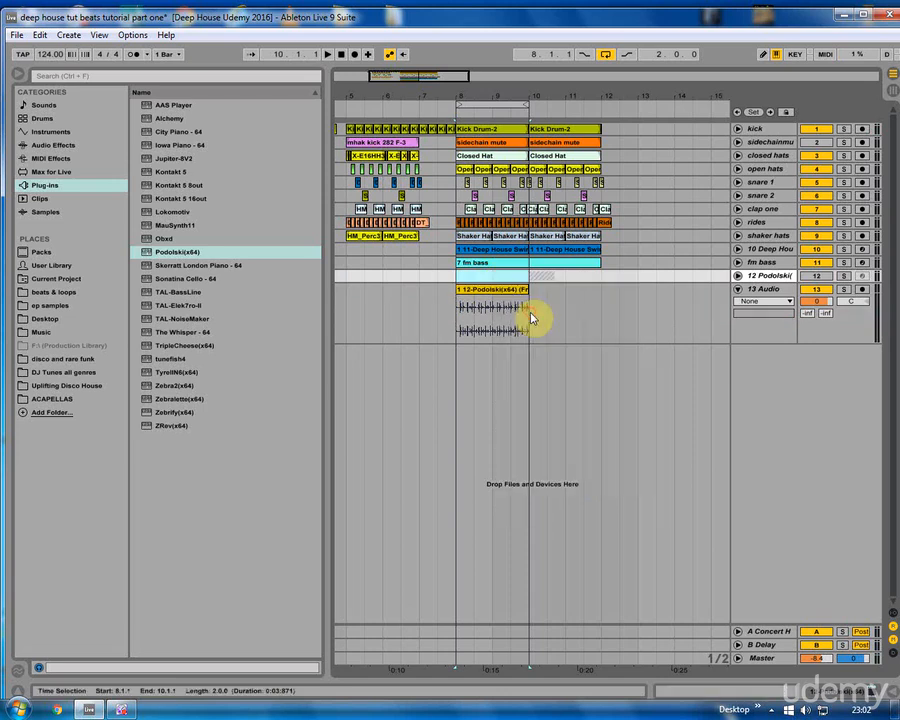
right_click(758, 279)
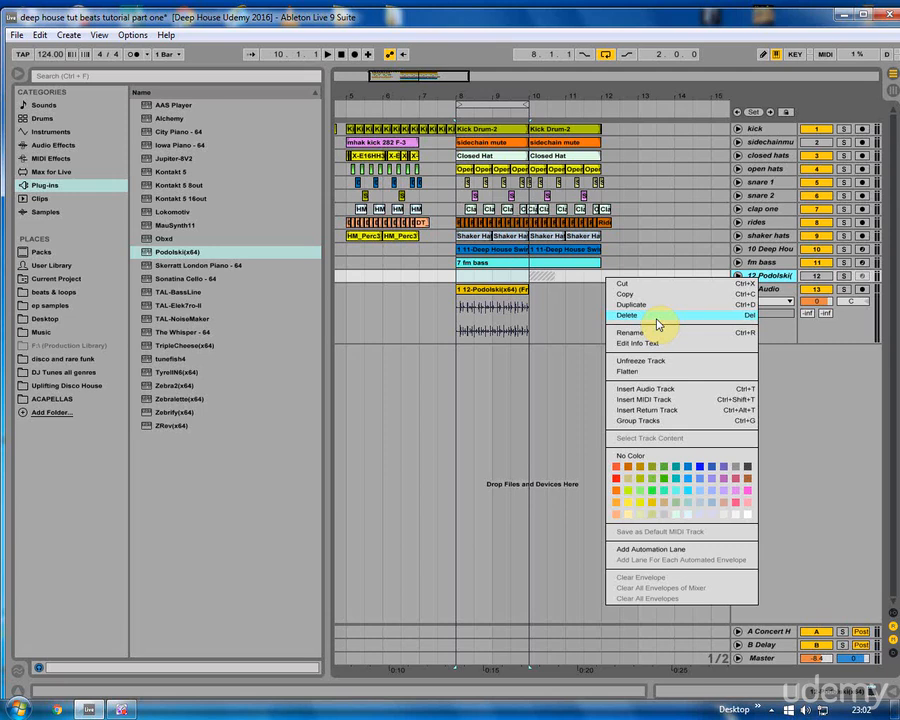
click(627, 315)
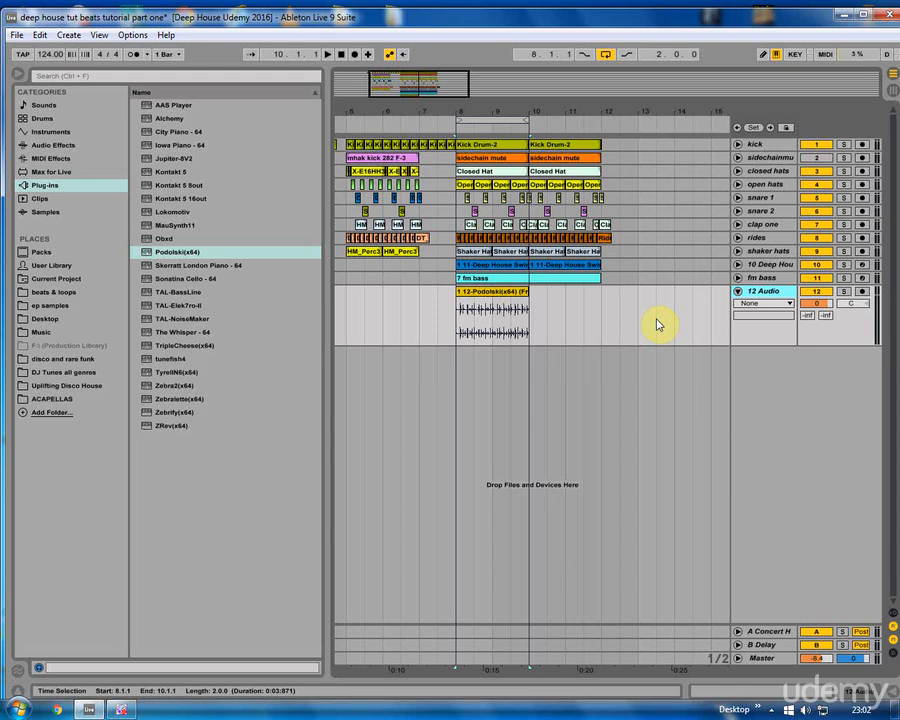
Add an EQ Eight to the Podolski audio track
click(459, 320)
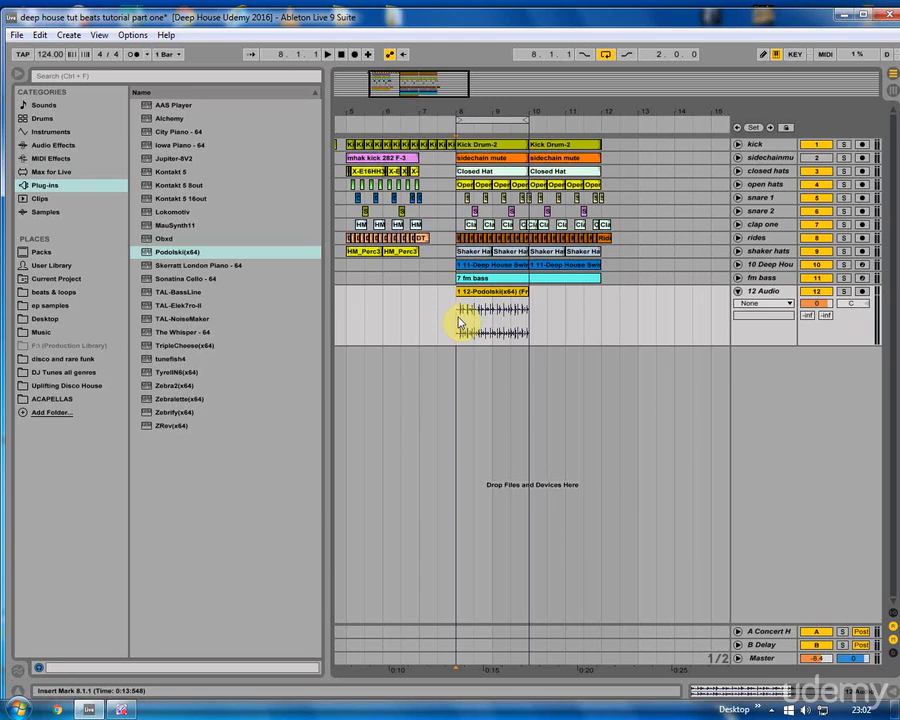
click(480, 292)
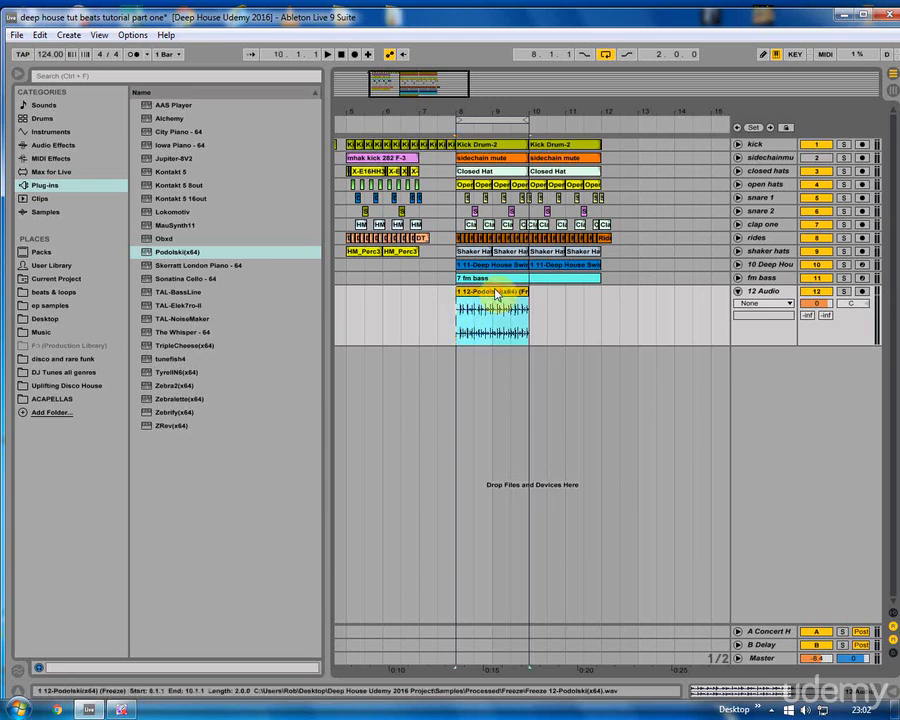
click(850, 691)
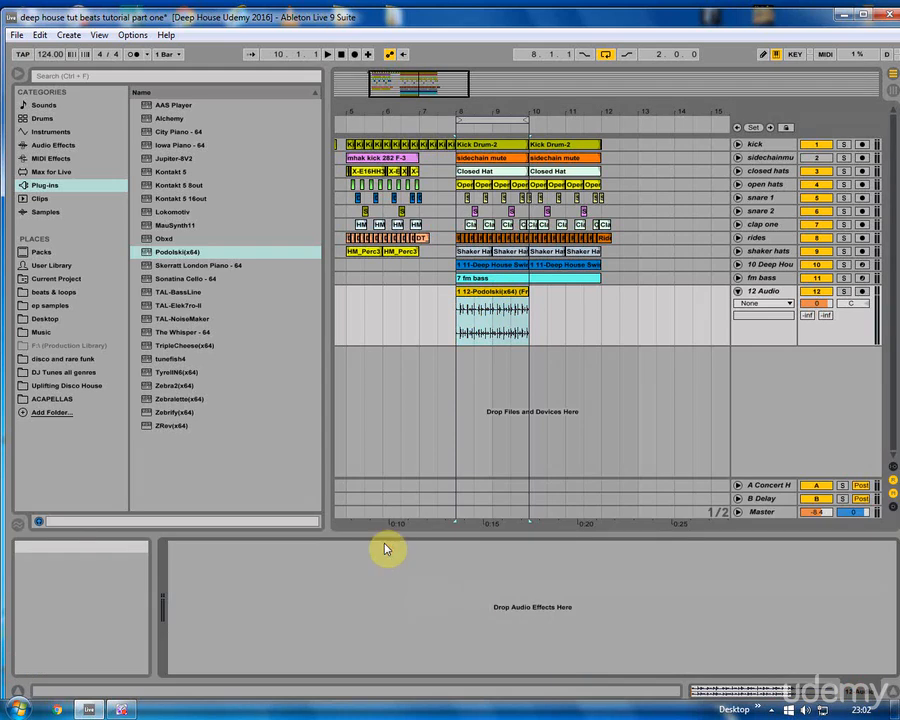
click(52, 145)
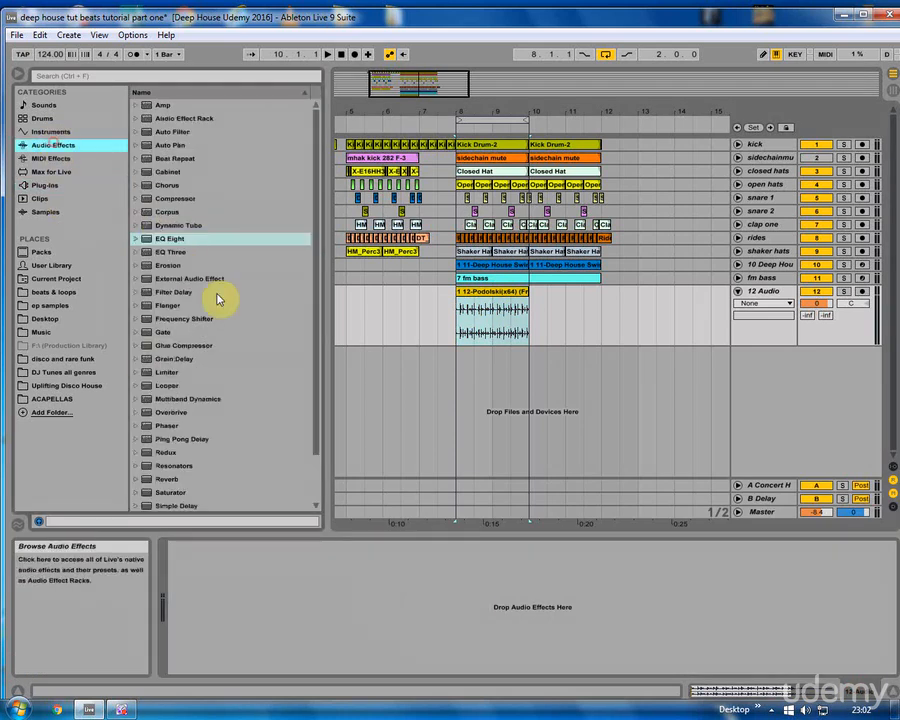
drag(178, 246, 405, 640)
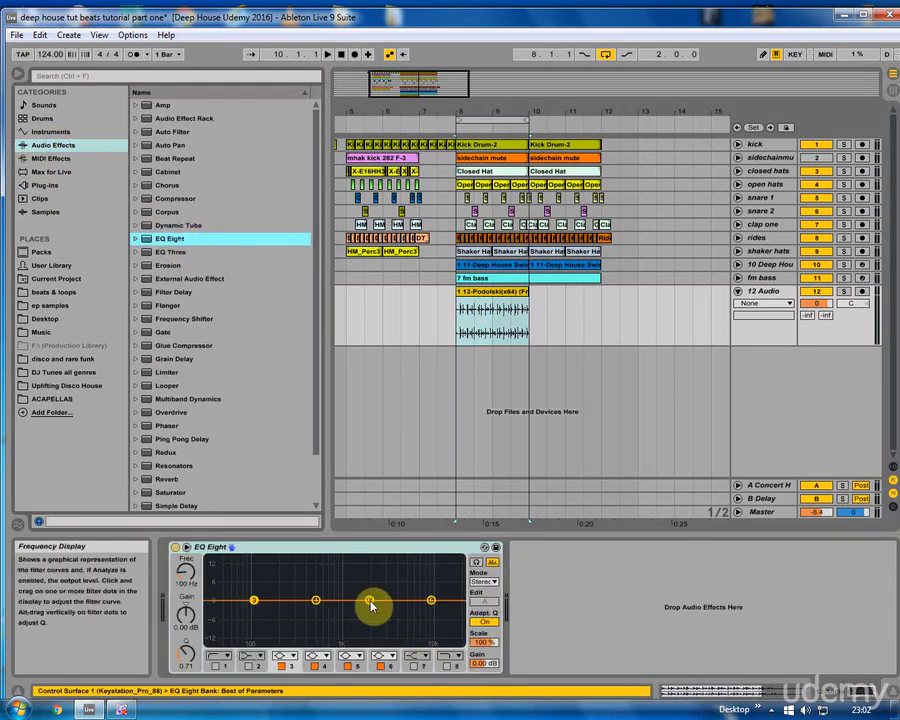
Boost the highs in EQ Eight with bands 5 and 6, about 6 dB at 6.47 kHz, and slightly lift bands 3 and 4 around 400 Hz
drag(369, 600, 372, 586)
drag(431, 600, 415, 580)
click(257, 602)
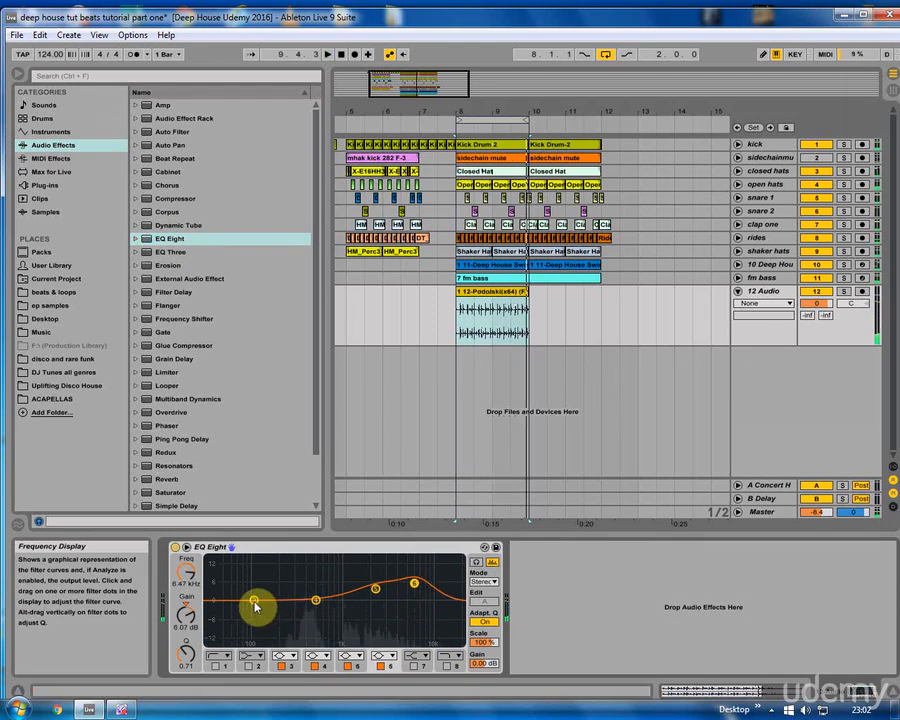
drag(254, 602, 308, 597)
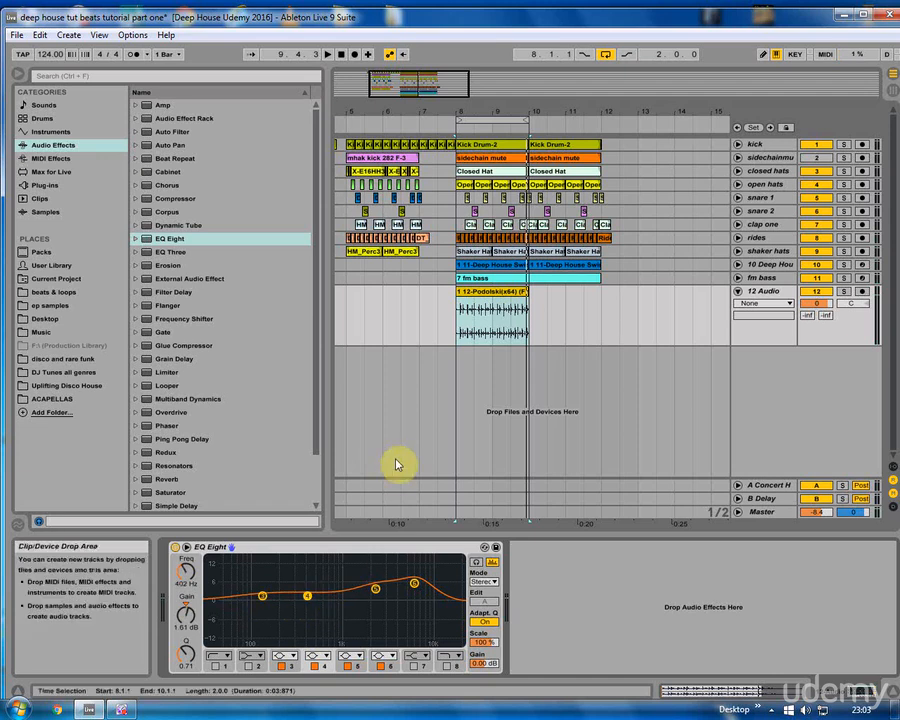
Duplicate the Podolski audio clip to bar 10 and extend the loop from bar 8 to a four-bar length
click(473, 296)
key(ctrl+d)
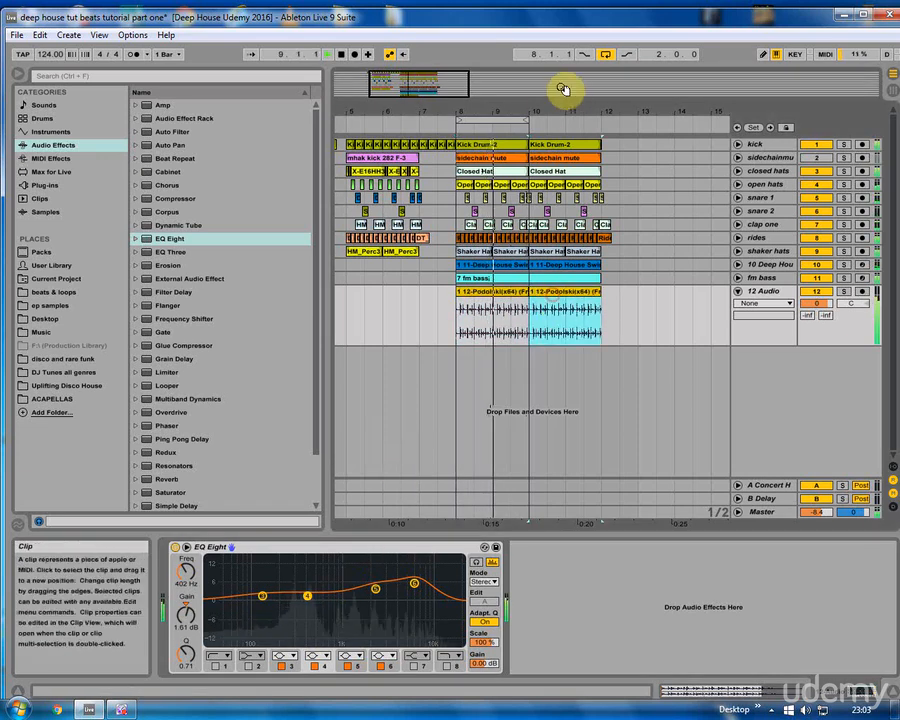
drag(527, 121, 594, 121)
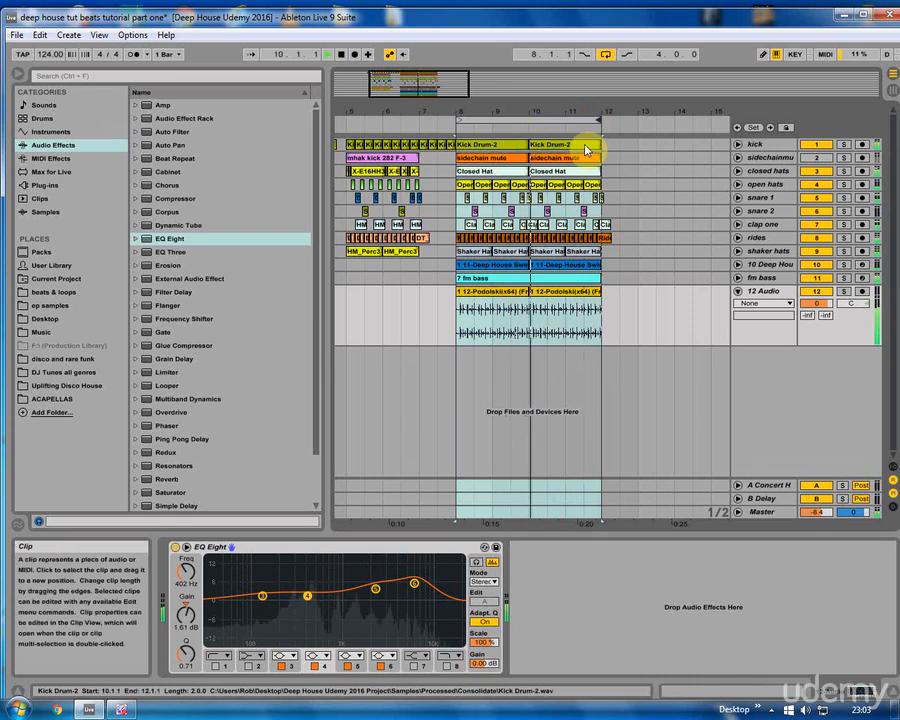
Rename the Podolski audio track as arpeggio
click(453, 317)
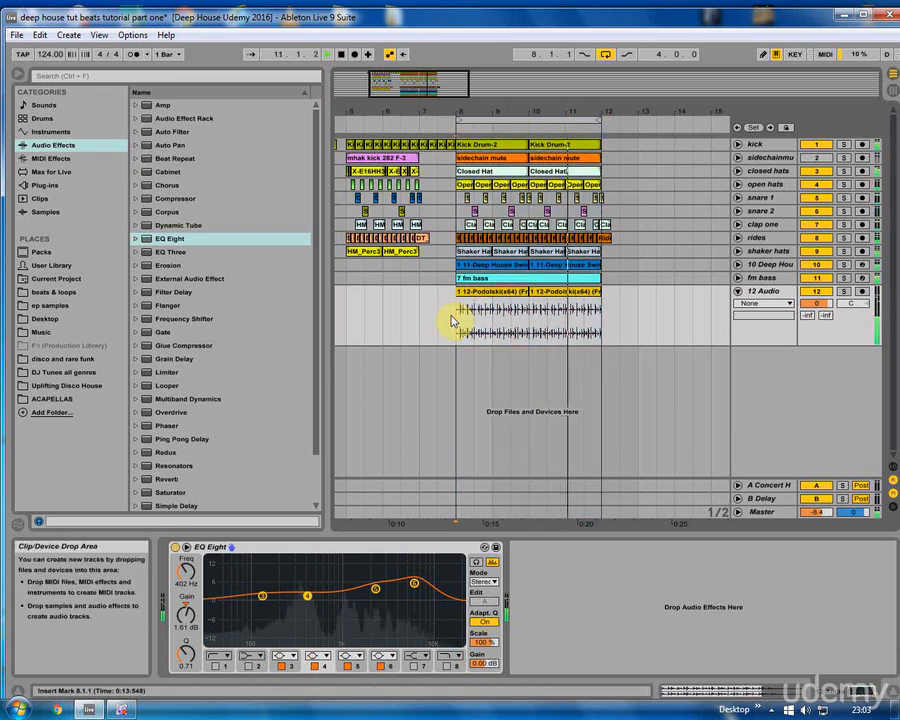
right_click(760, 291)
click(636, 348)
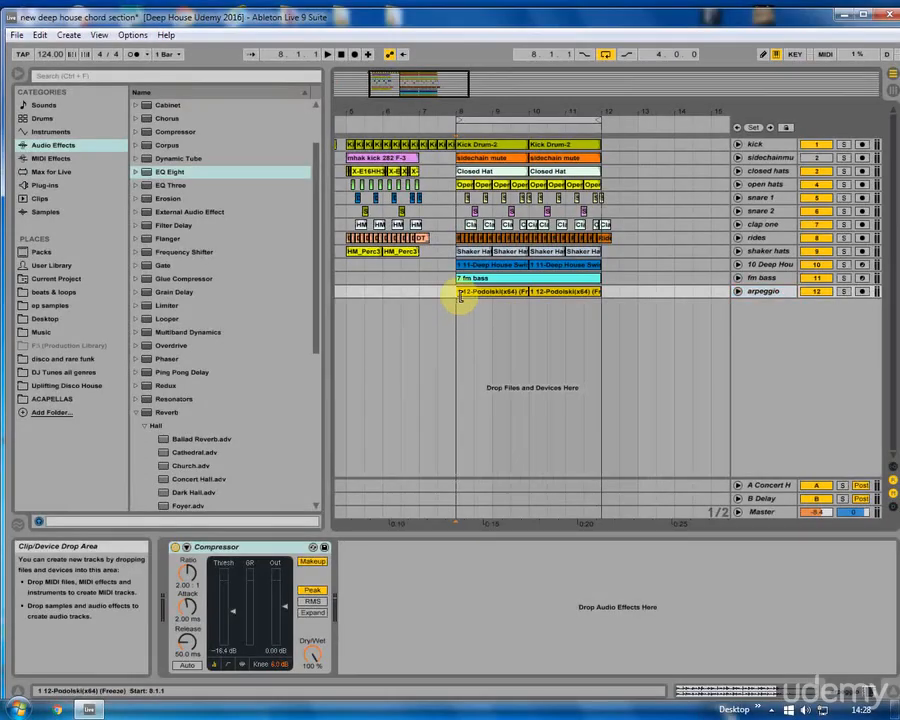
Switch to the Session View and examine the devices on the Concert Hall and Delay return tracks
click(460, 293)
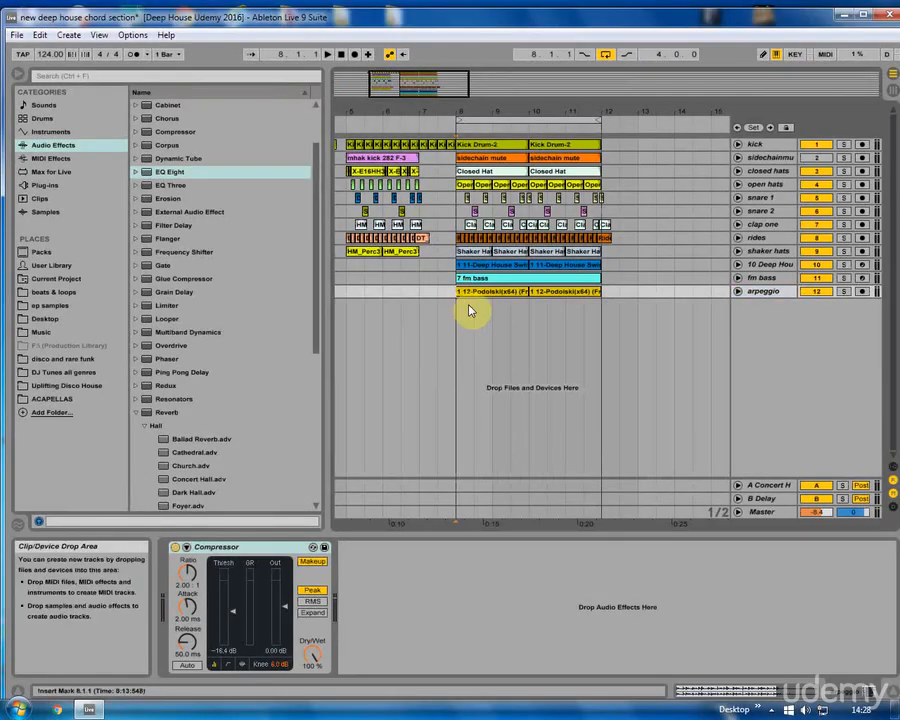
click(892, 76)
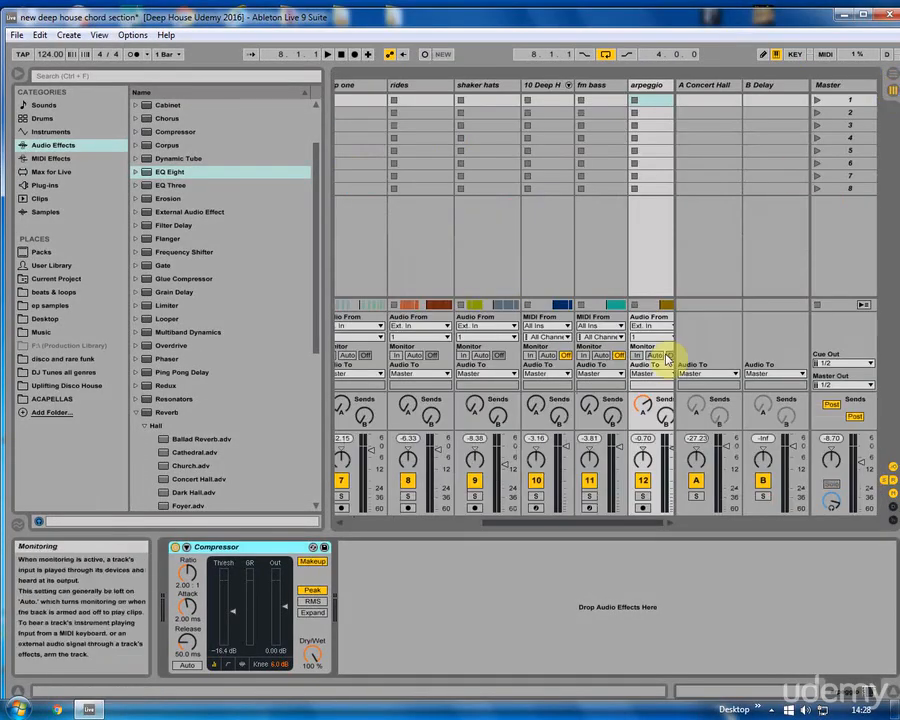
click(704, 85)
click(762, 85)
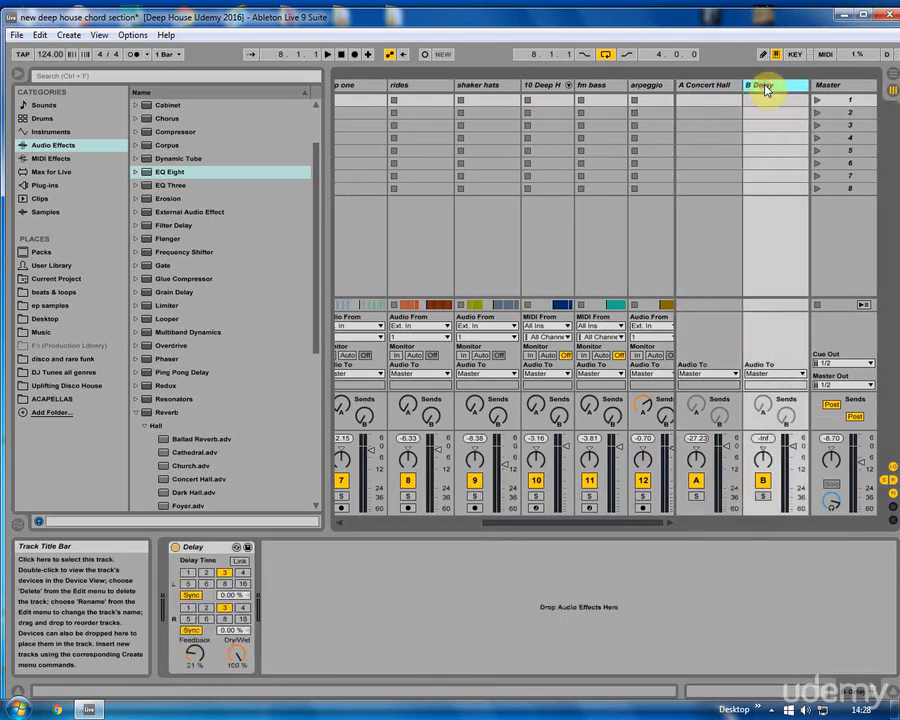
click(724, 88)
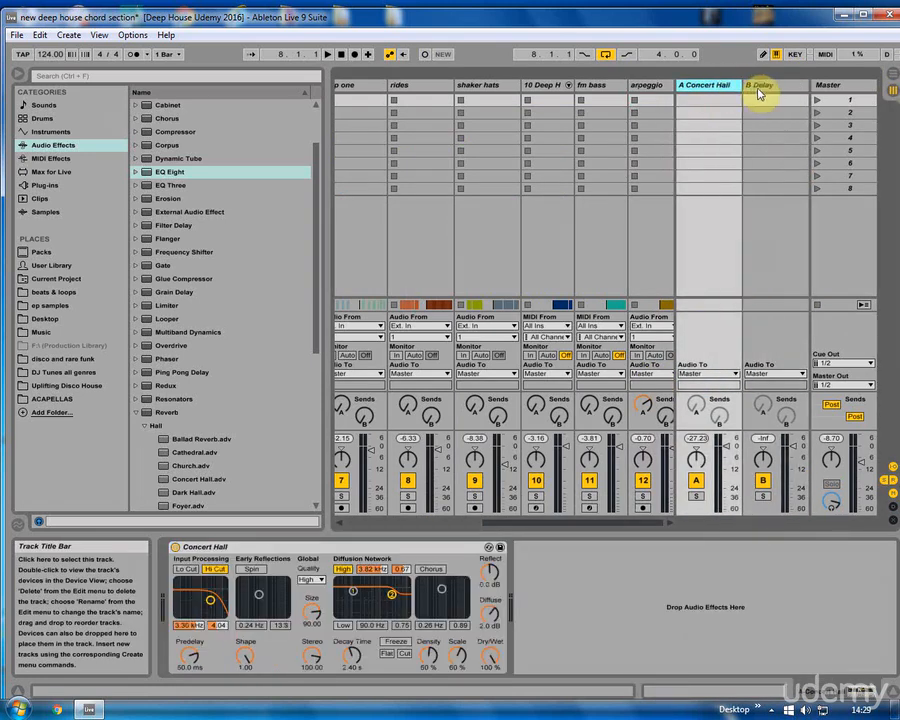
click(763, 88)
click(700, 91)
Solo the arpeggio track and bring its Concert Hall send from zero up to about -15 dB
drag(643, 406, 640, 488)
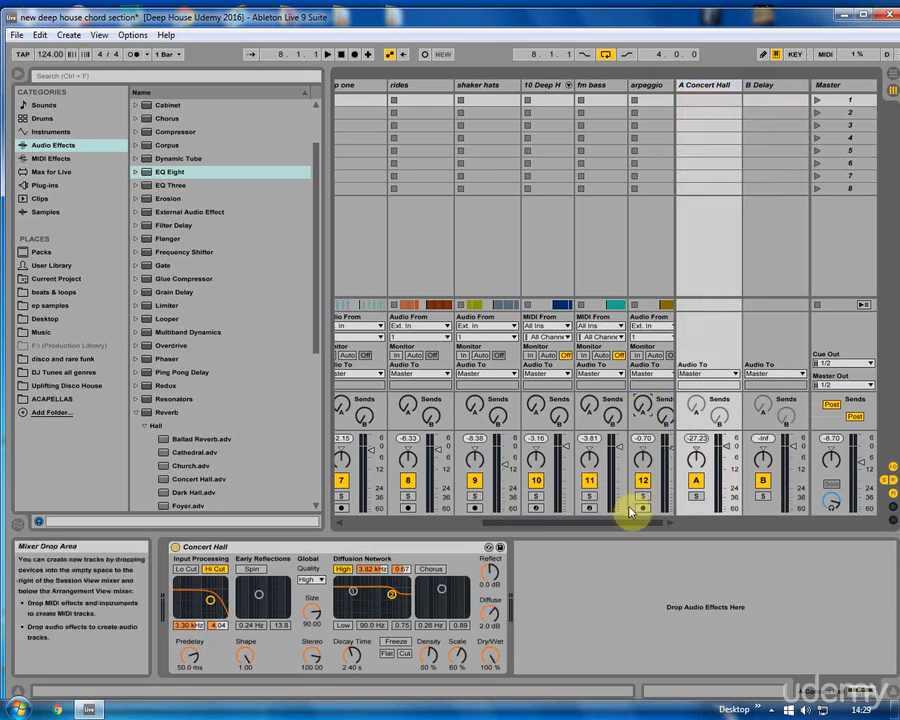
click(643, 495)
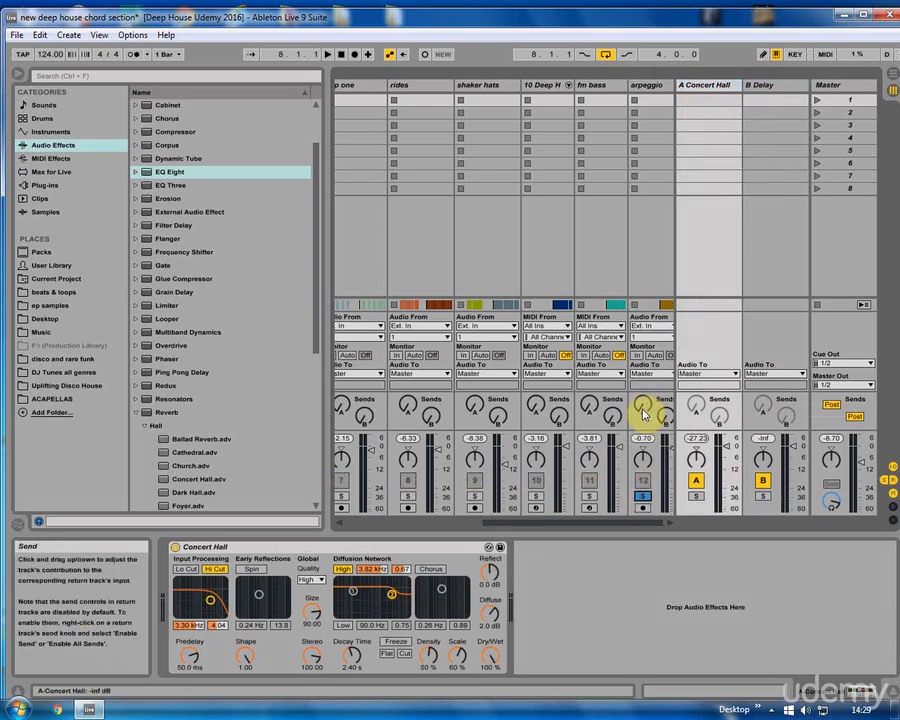
drag(643, 413, 643, 386)
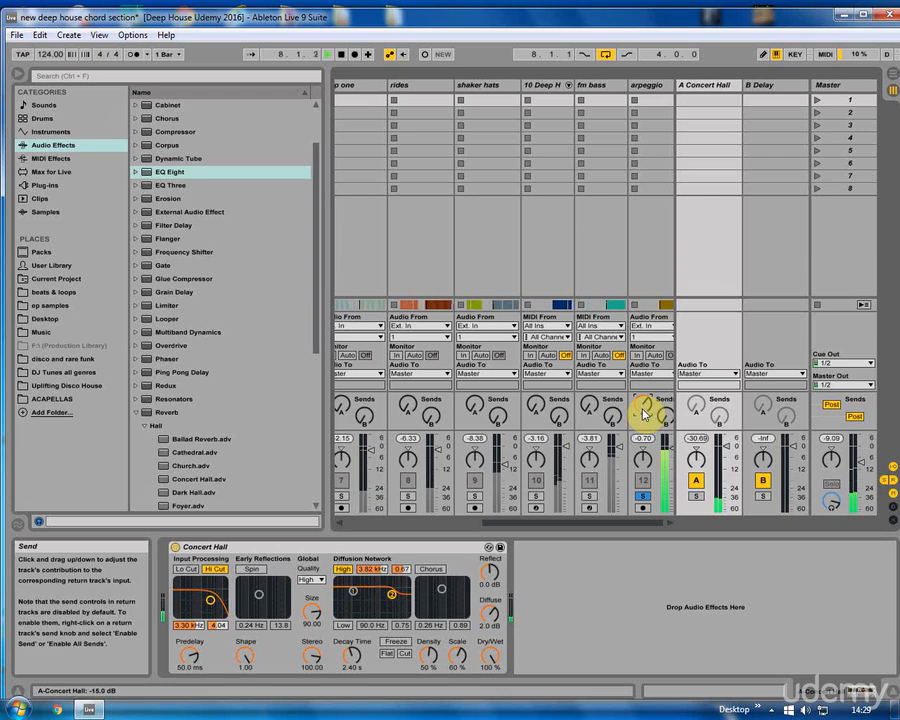
Audition the arpeggio with the fm bass and in the full mix, and return to the Arrangement View on the arpeggio track
click(590, 496)
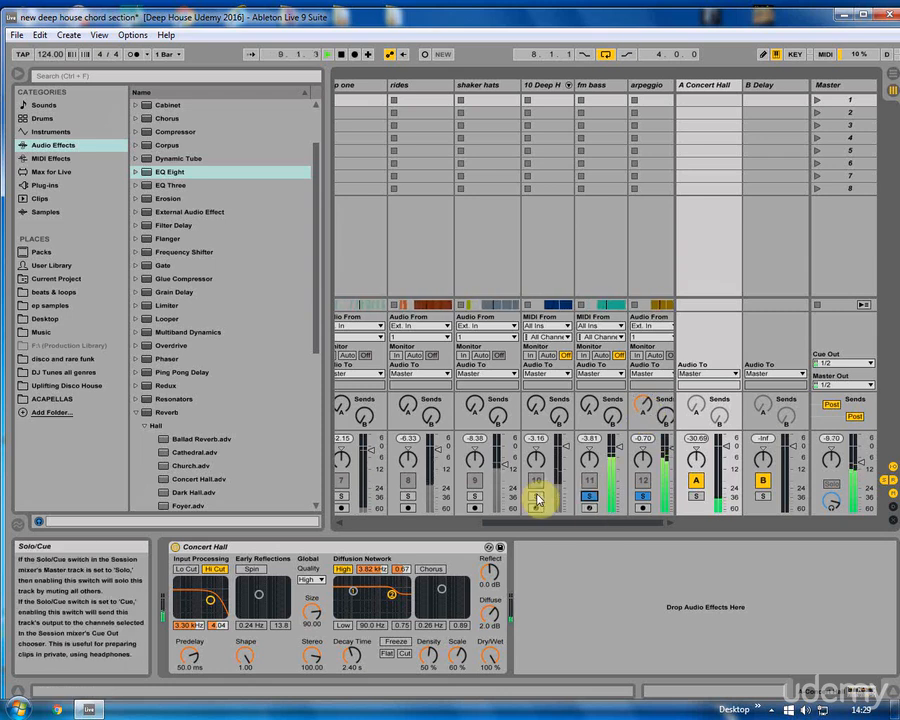
click(590, 496)
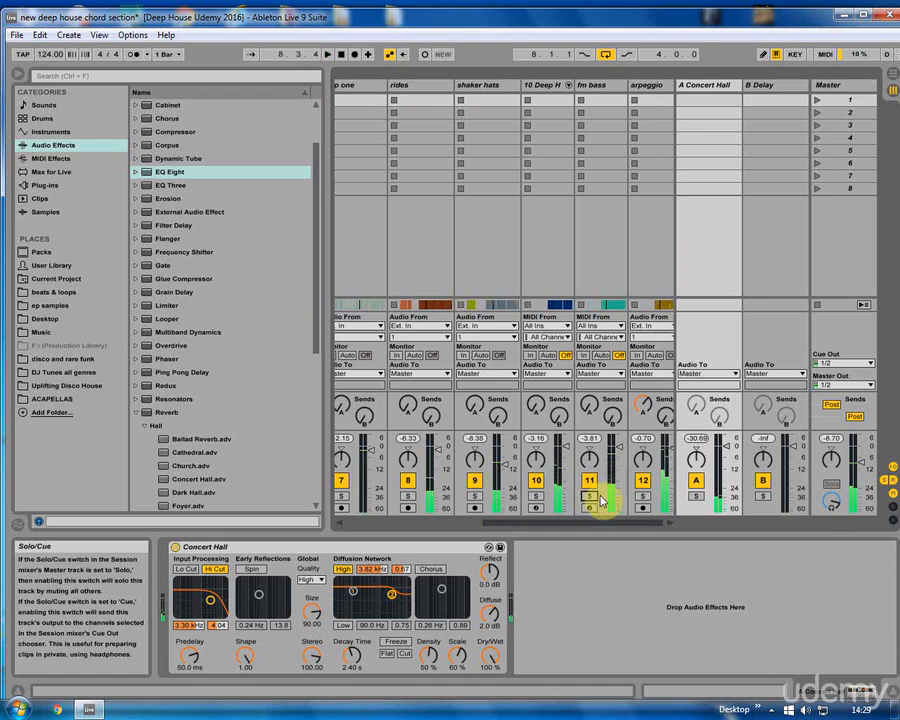
click(647, 86)
click(890, 82)
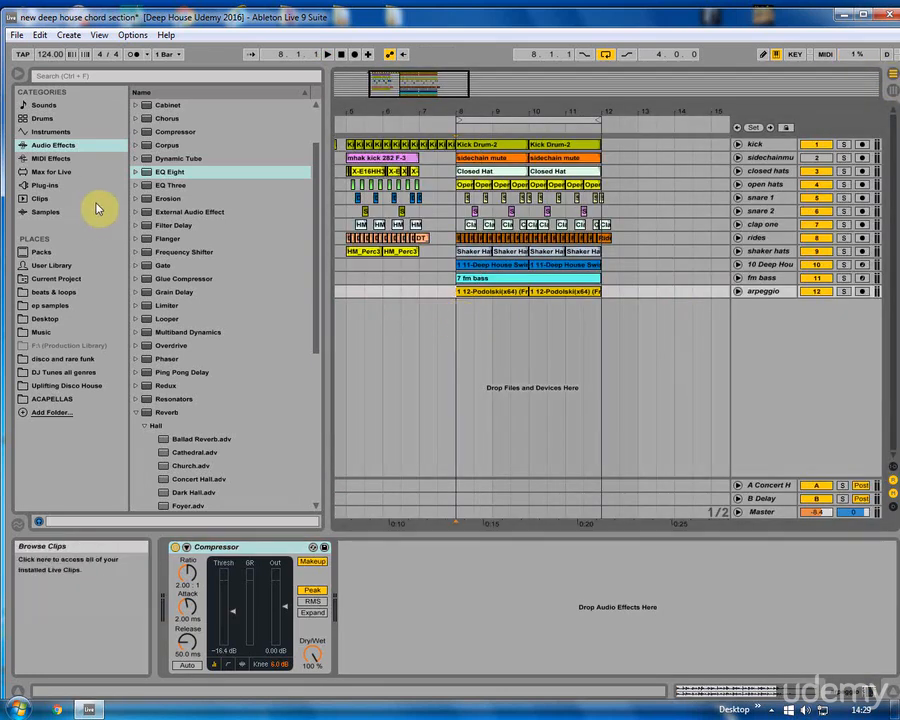
Add Simpler on a new MIDI track and load chord sample pad.wav from the Desktop sample folder into it
click(52, 132)
drag(170, 226, 474, 337)
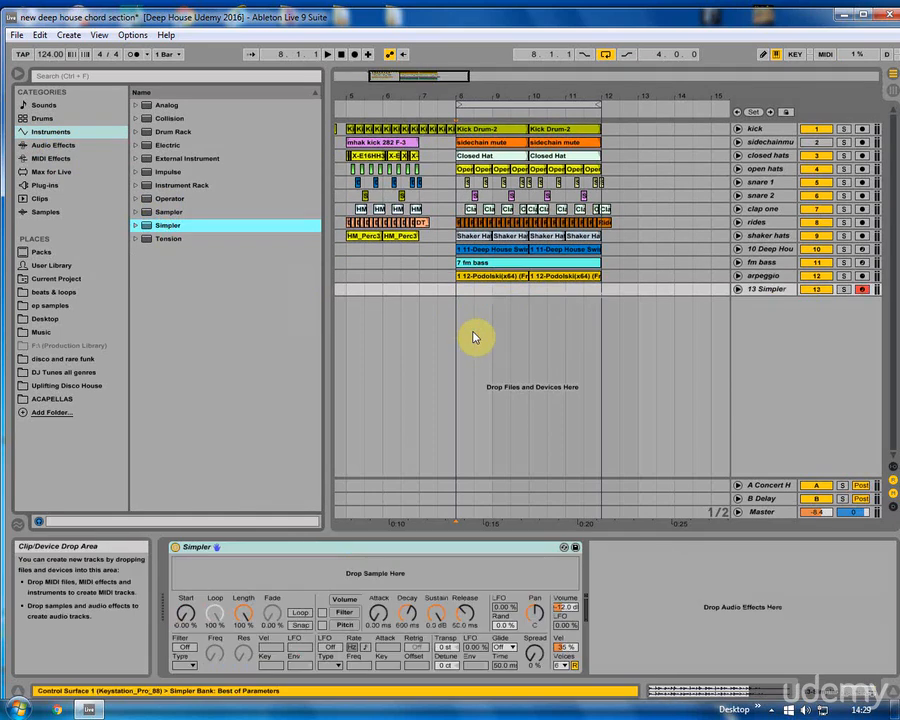
click(50, 319)
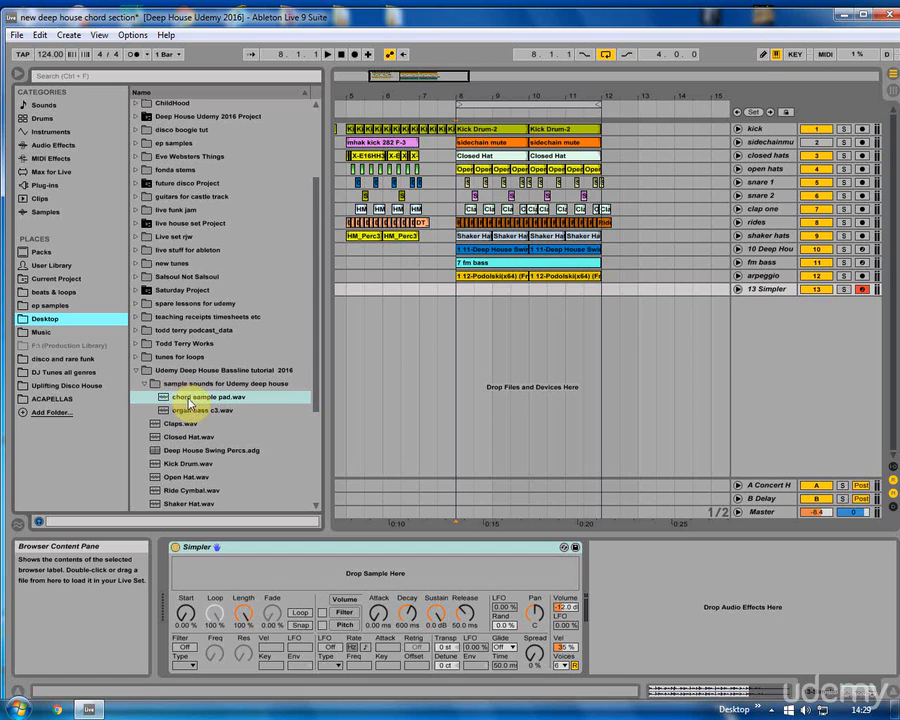
drag(190, 404, 278, 580)
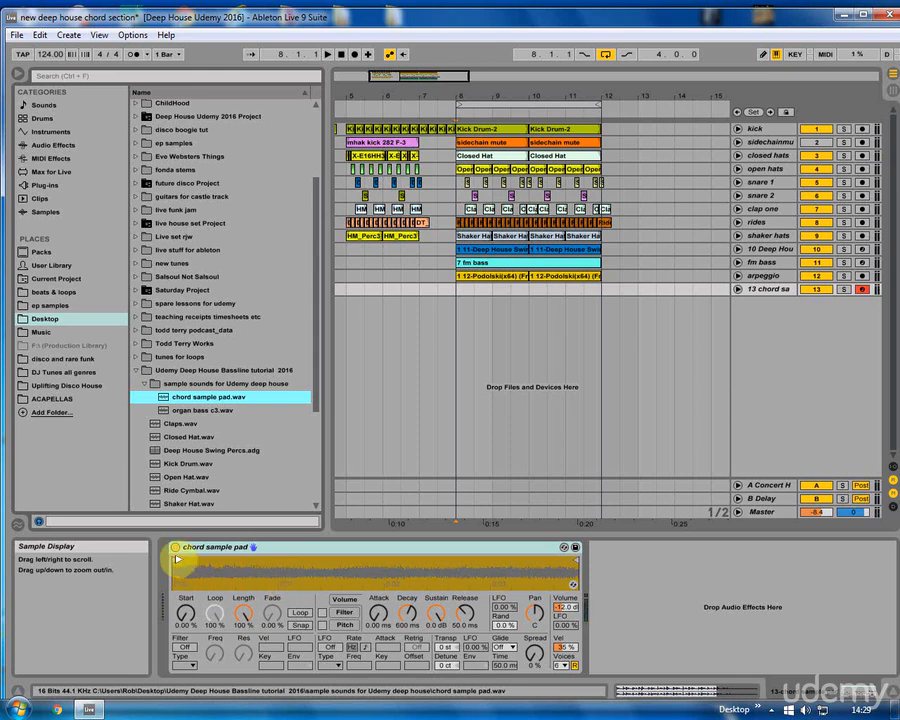
Turn on looping for the chord sample with a 100 % fade, and enable Simpler's LP12 filter
click(178, 555)
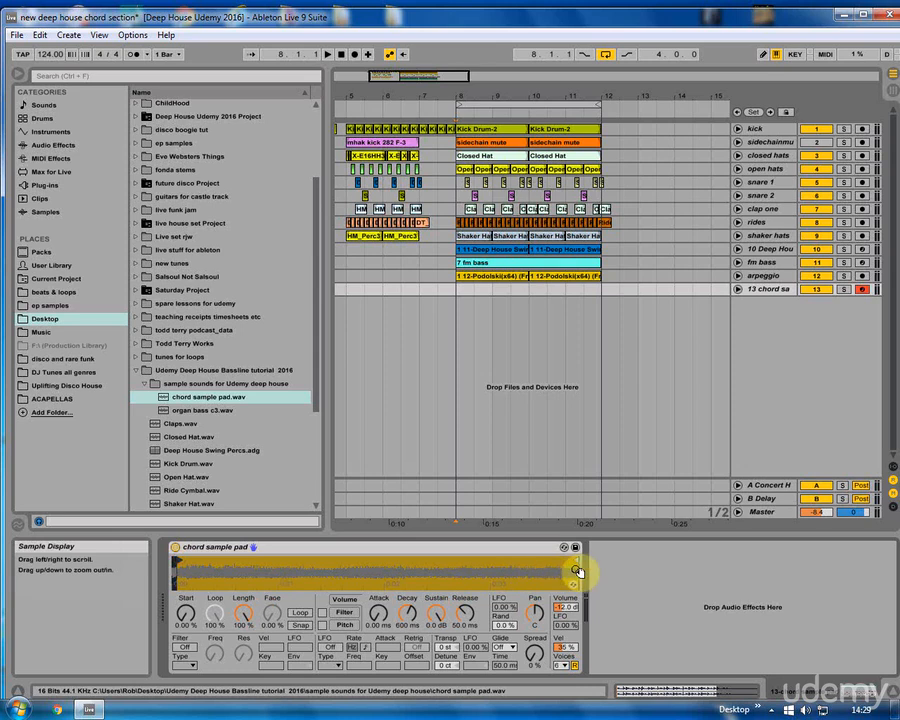
drag(573, 561, 566, 561)
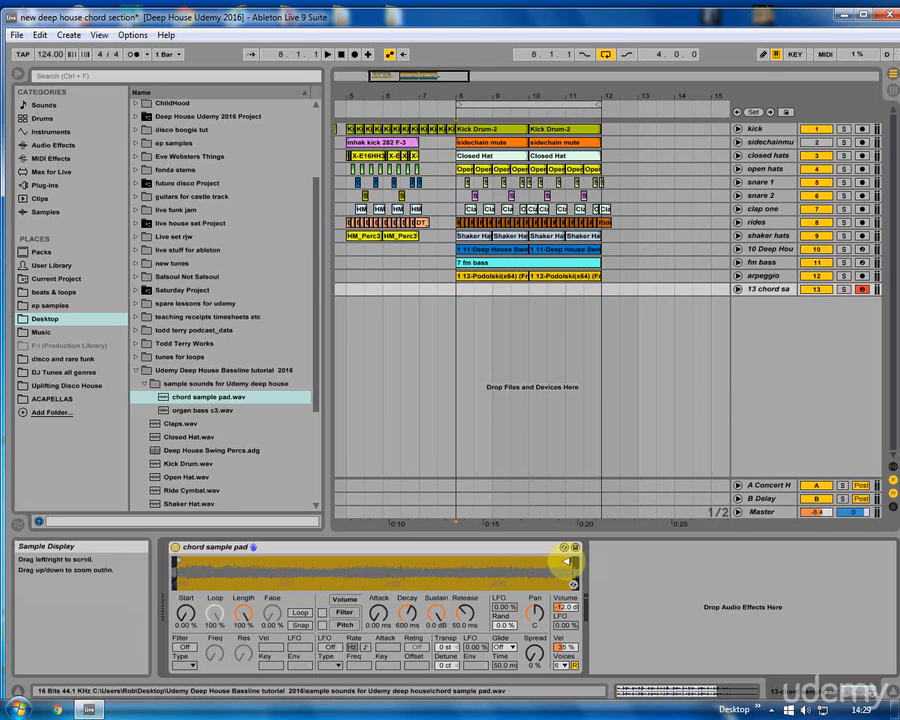
click(291, 614)
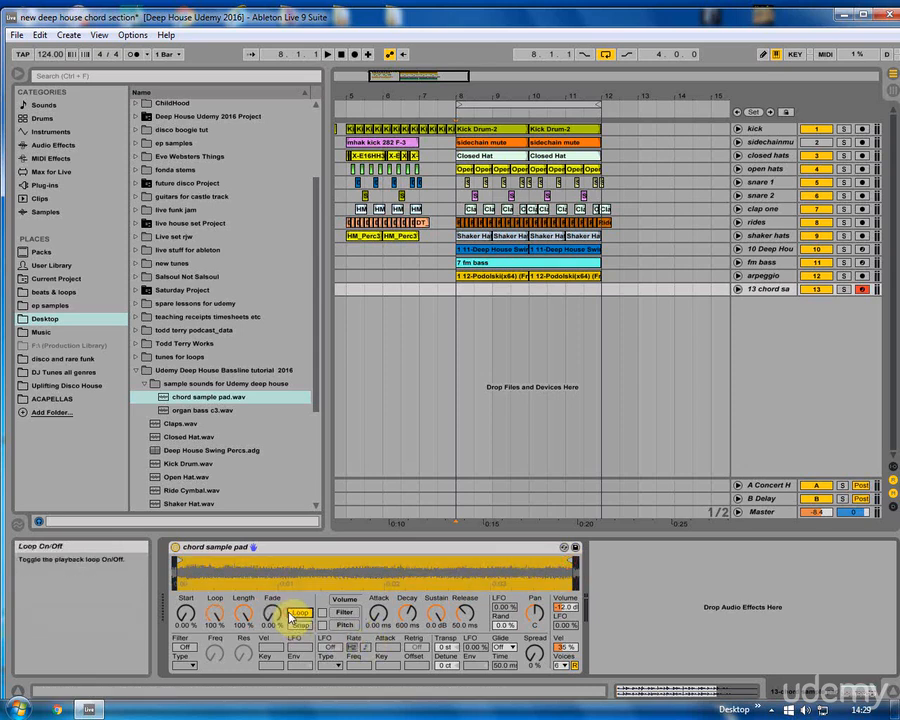
drag(272, 613, 272, 603)
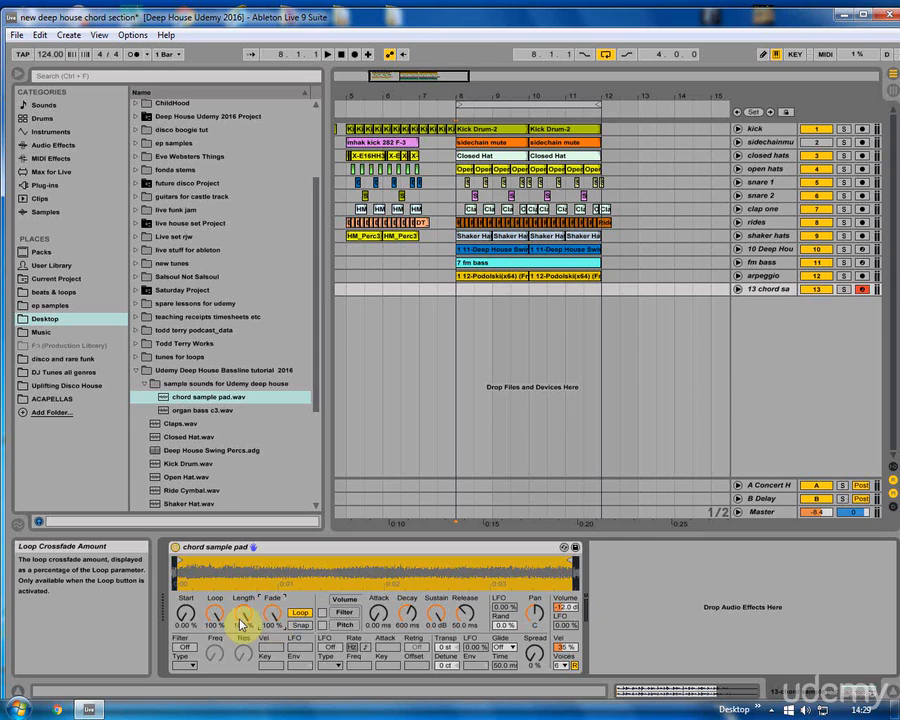
click(183, 647)
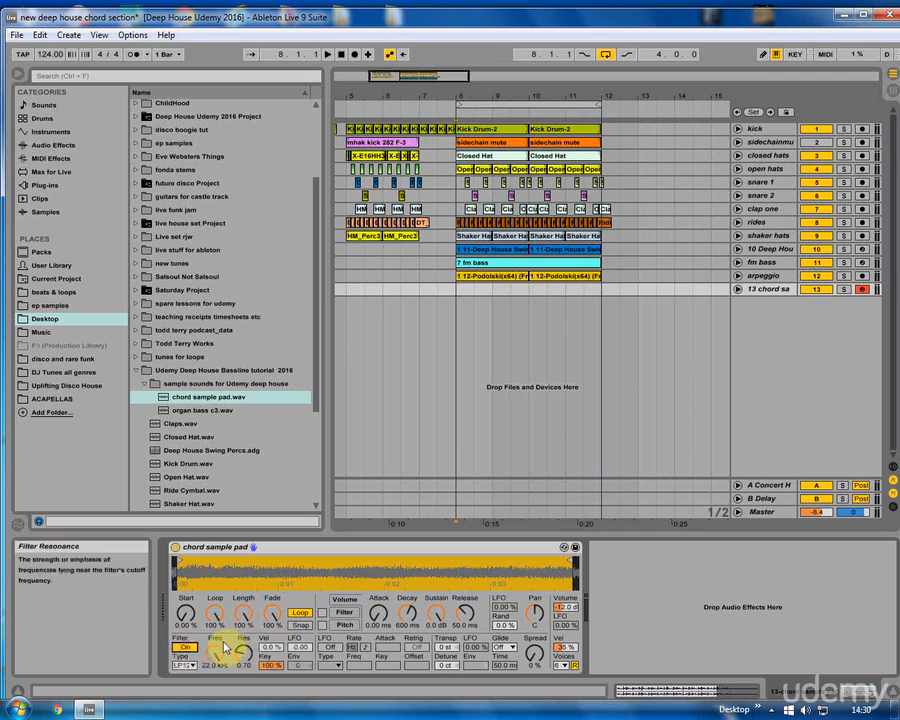
drag(217, 658, 217, 630)
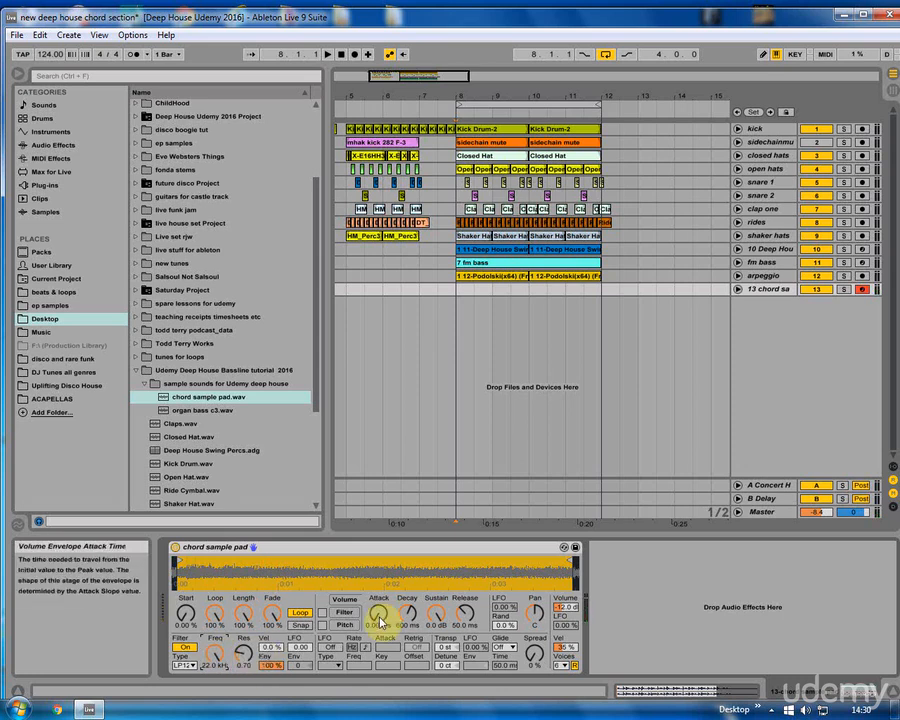
Set Simpler's volume envelope to an attack of 36.8 ms and a release of 102 ms
drag(379, 622, 379, 619)
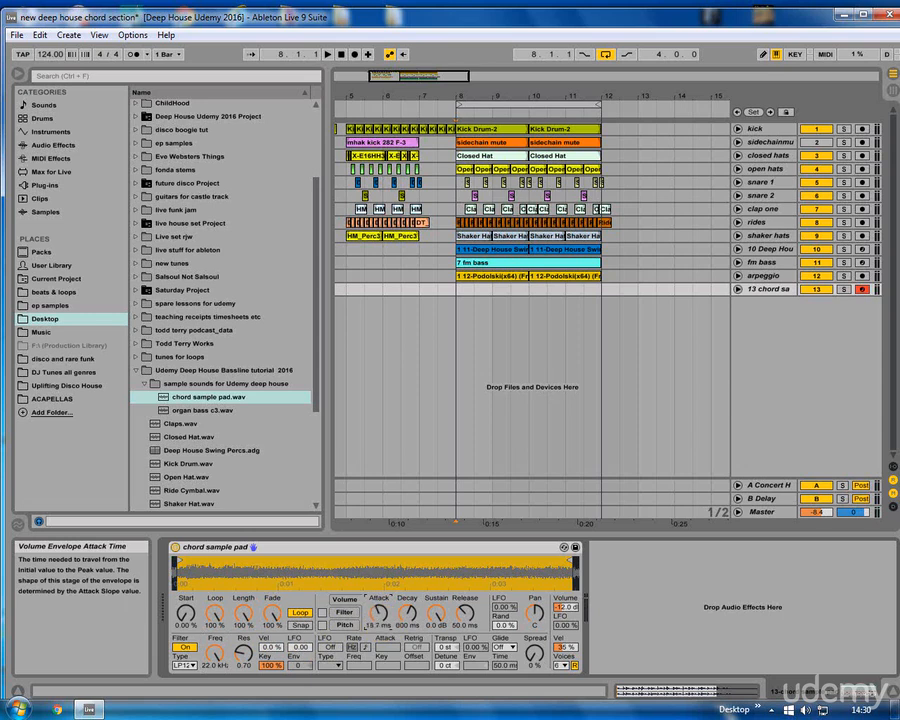
drag(380, 620, 381, 622)
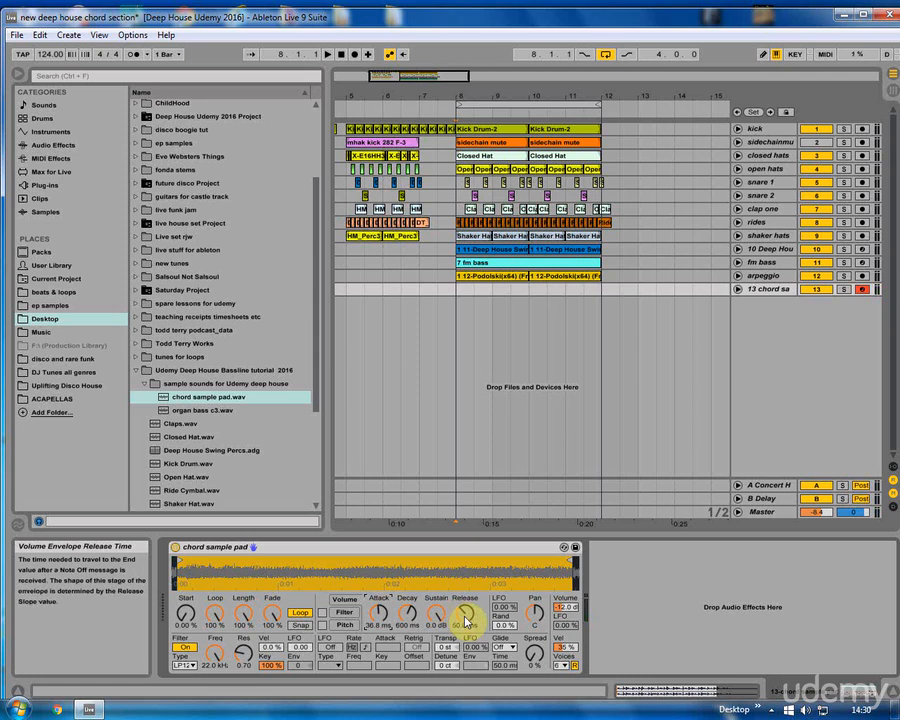
drag(465, 622, 465, 621)
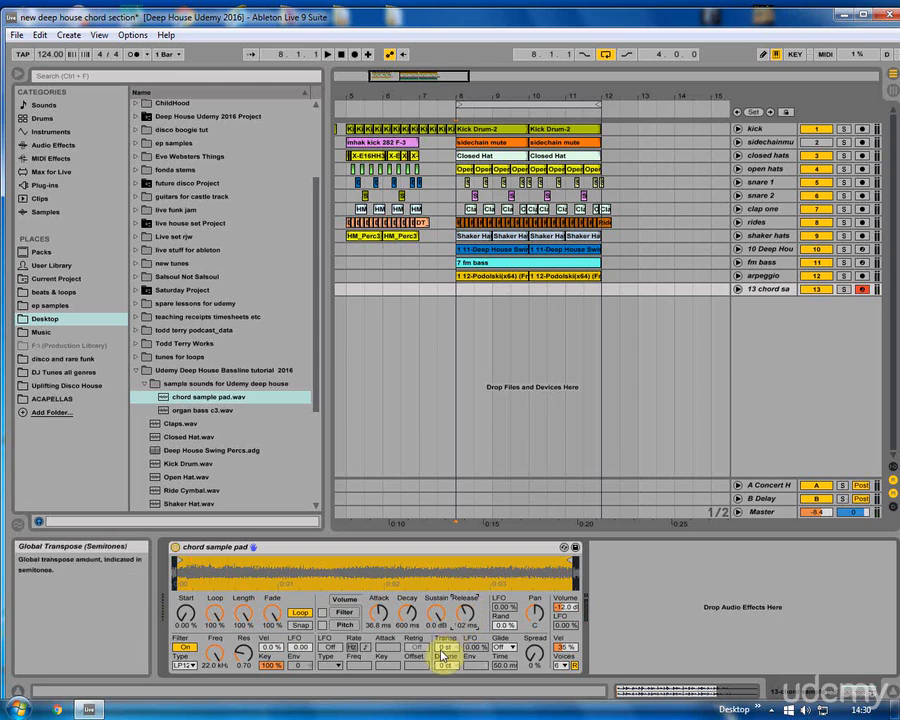
Transpose the chord sample by +5 st, turn on Glide, and set the spread to 56 %
mouse_move(443, 649)
mouse_down()
mouse_move(443, 640)
mouse_move(445, 653)
mouse_up()
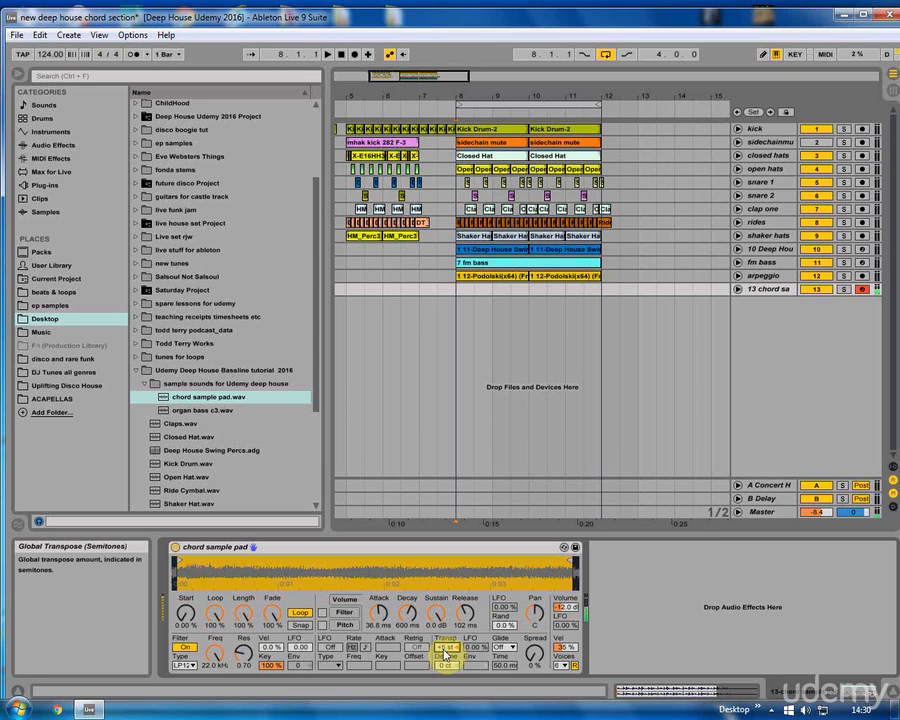
click(499, 649)
click(500, 678)
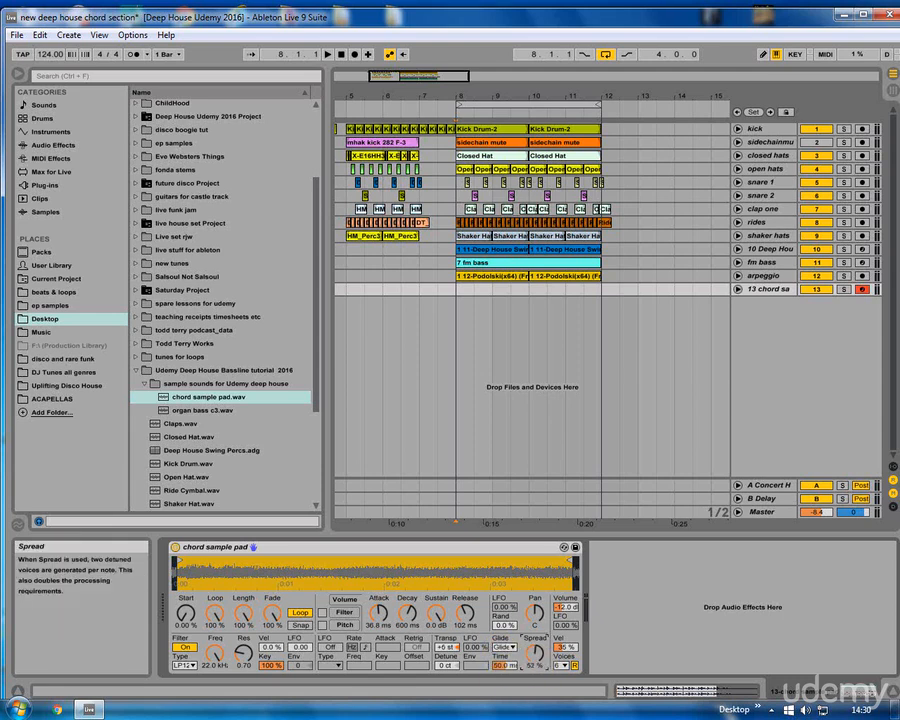
drag(536, 652, 537, 662)
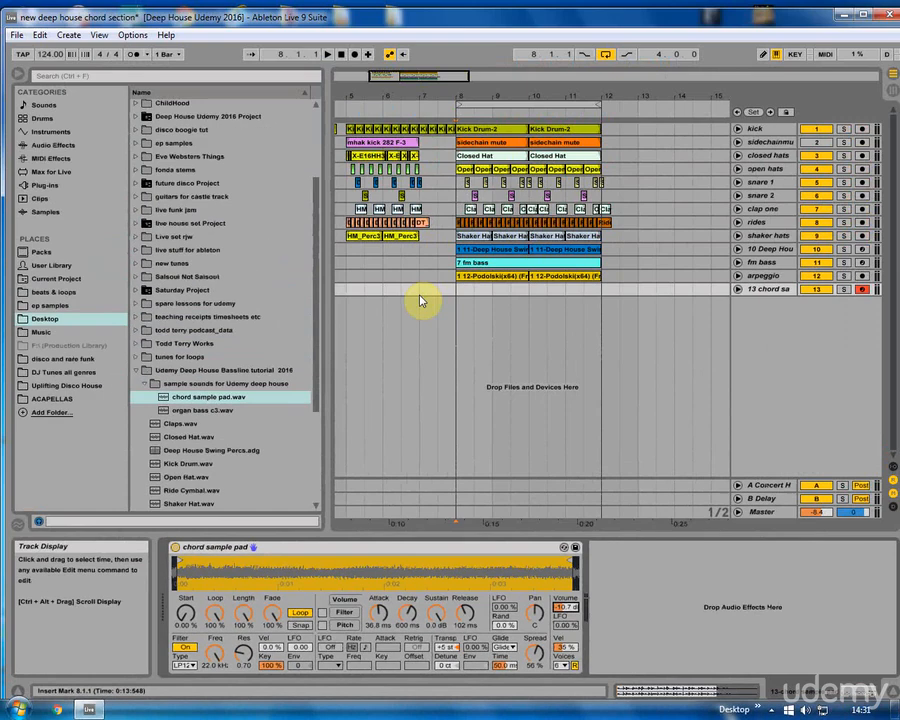
Record the pad chords on the chord sample track from bar 7 through the end of bar 11
click(419, 289)
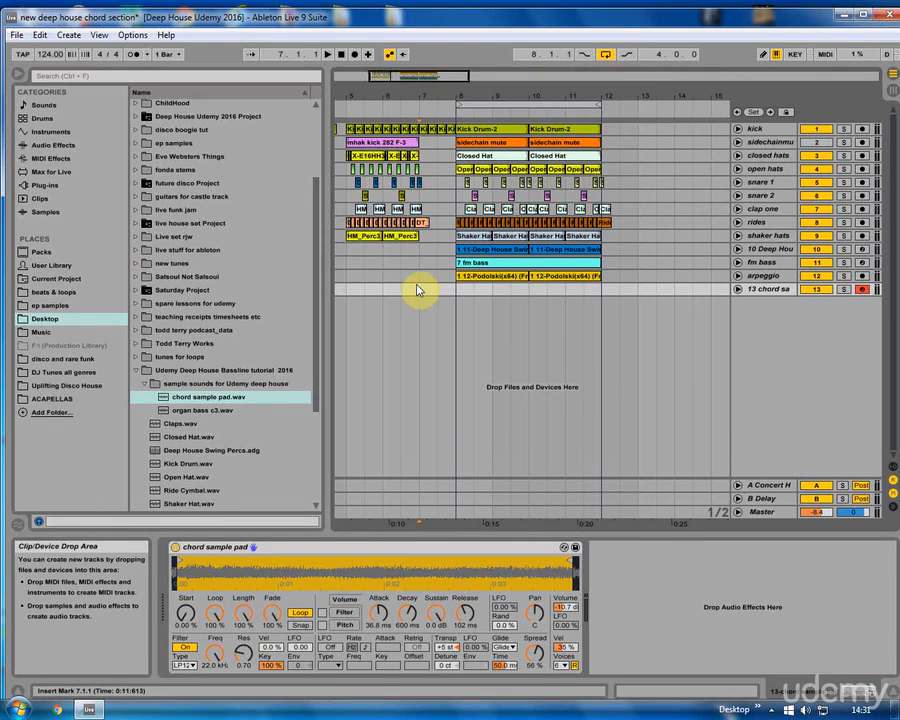
click(355, 58)
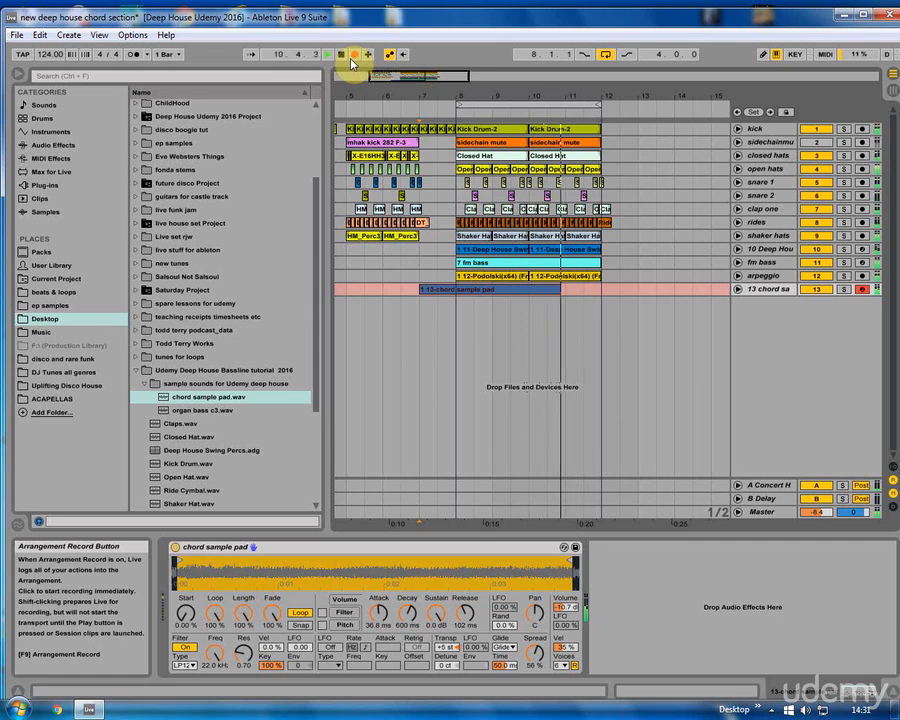
click(341, 55)
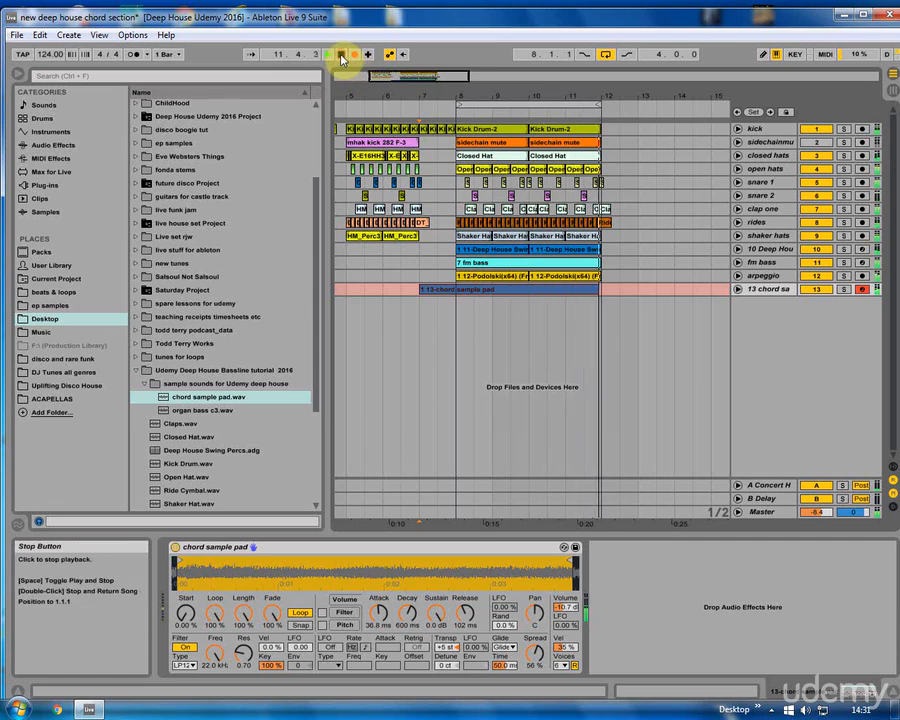
Open the recorded chord clip's notes and enlarge the Clip View for editing
double_click(490, 289)
scroll(518, 450, up, 2)
drag(518, 524, 880, 382)
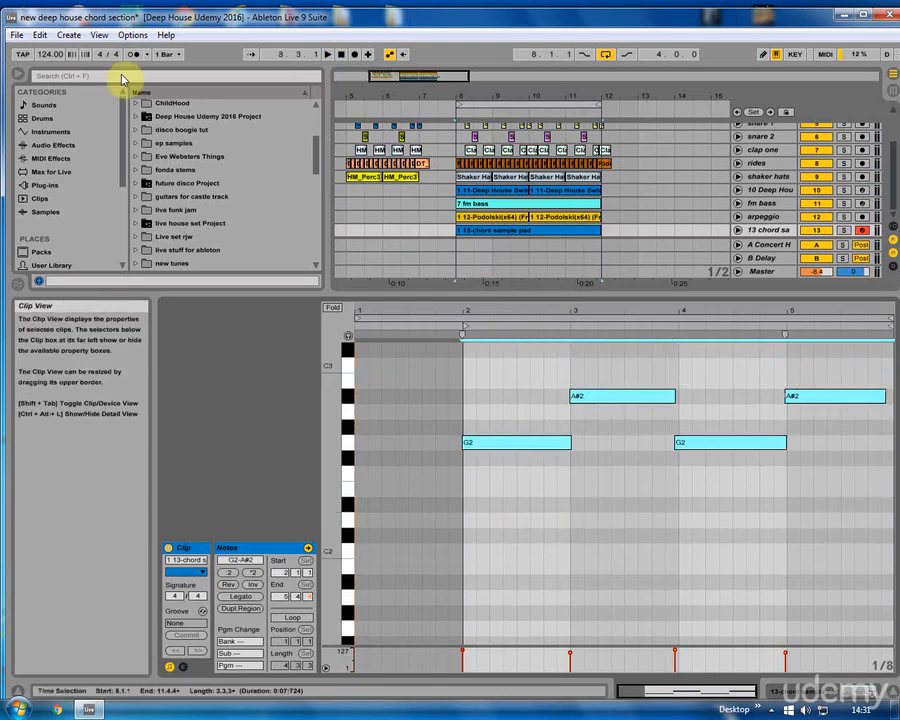
Quantize the recorded chord notes and adjust their edges so each G2 and A#2 note fills exactly one bar
click(40, 34)
click(60, 352)
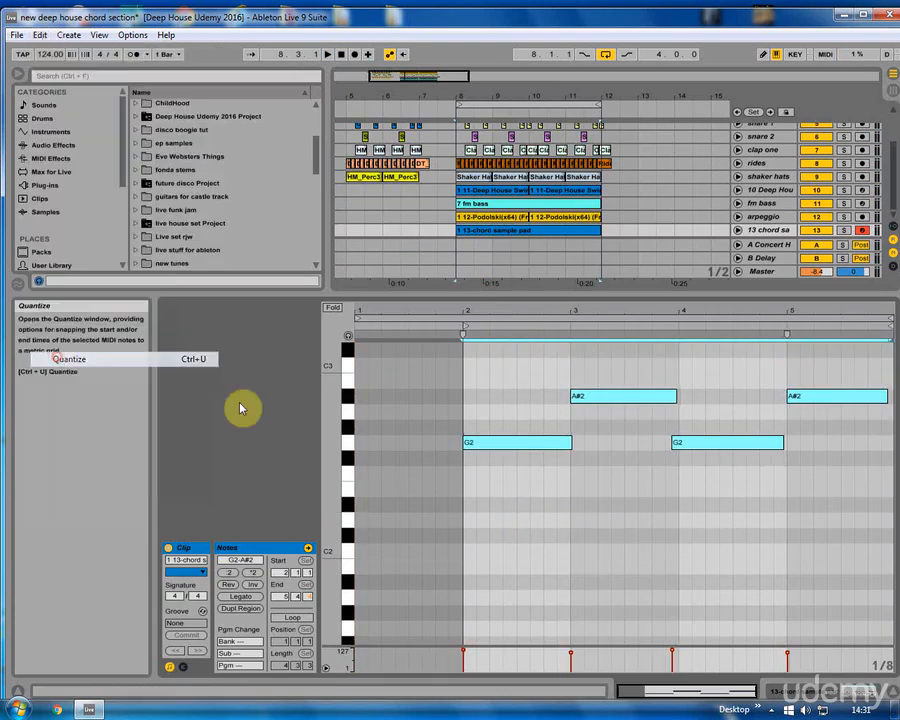
click(591, 472)
click(566, 440)
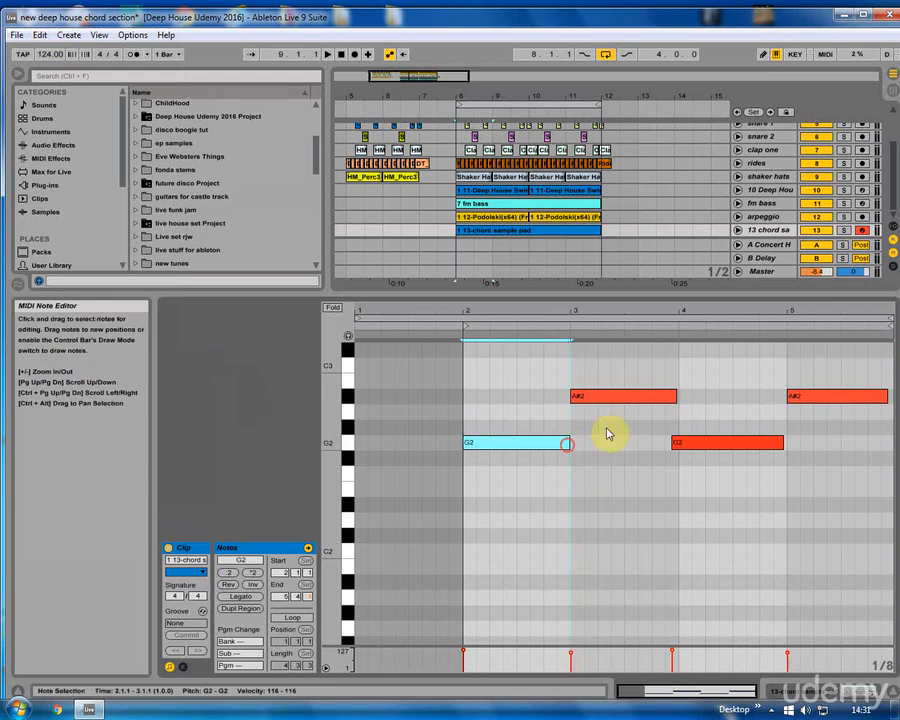
click(676, 398)
drag(672, 450, 688, 448)
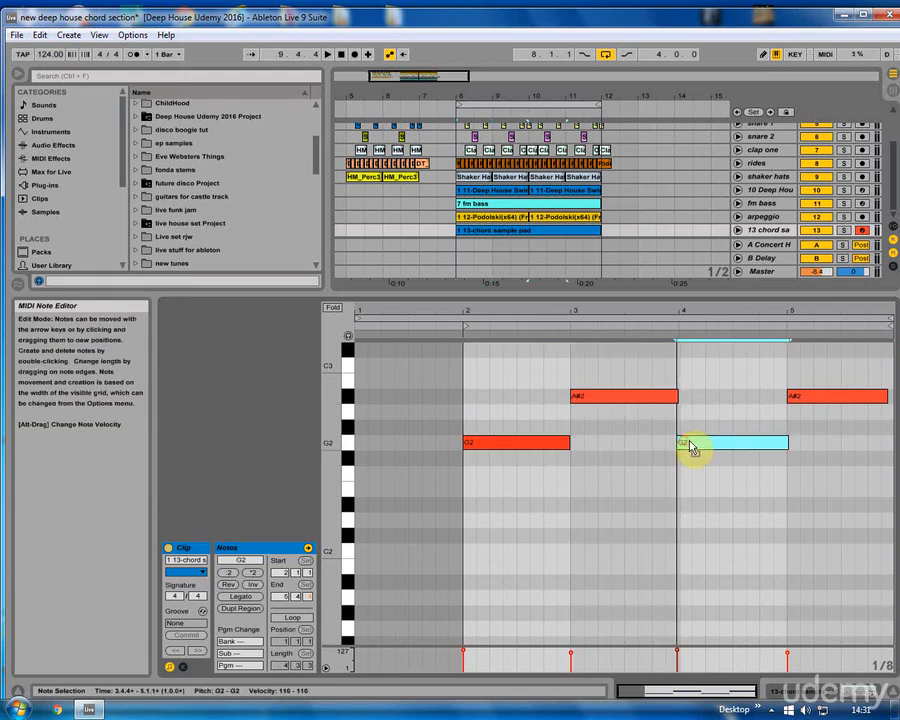
drag(790, 444, 785, 440)
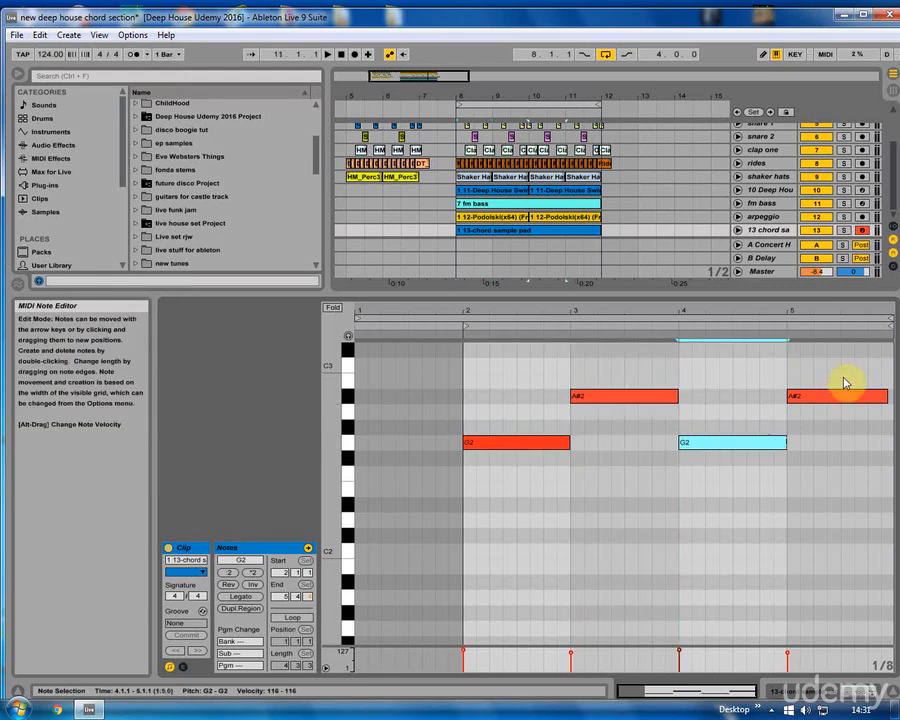
drag(888, 398, 845, 403)
Raise the velocities of the first A#2 and G2 pad notes during playback, setting the first G2 to 127
click(459, 283)
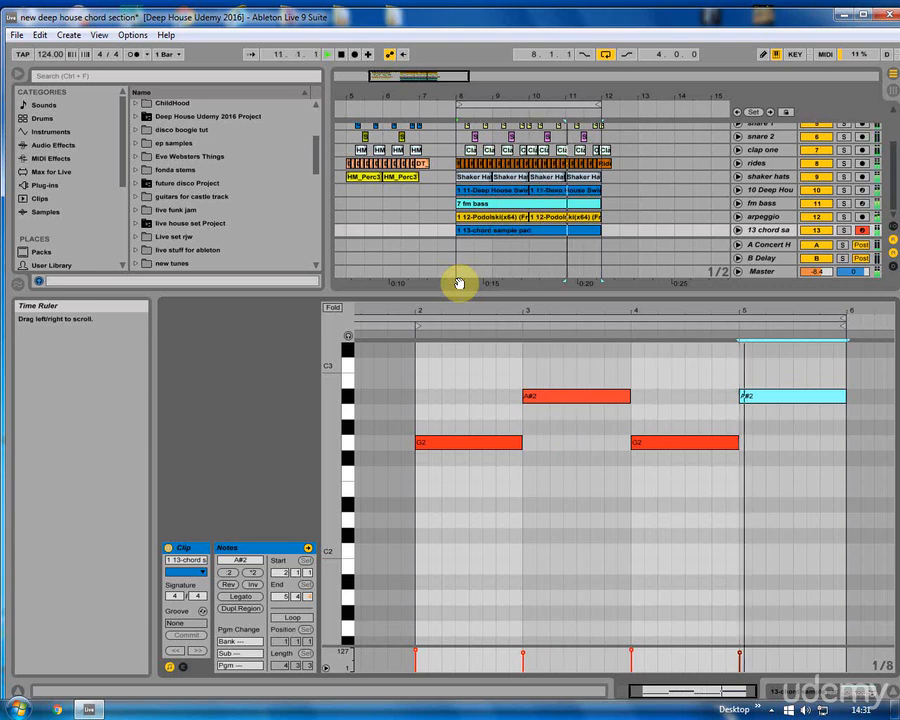
click(523, 656)
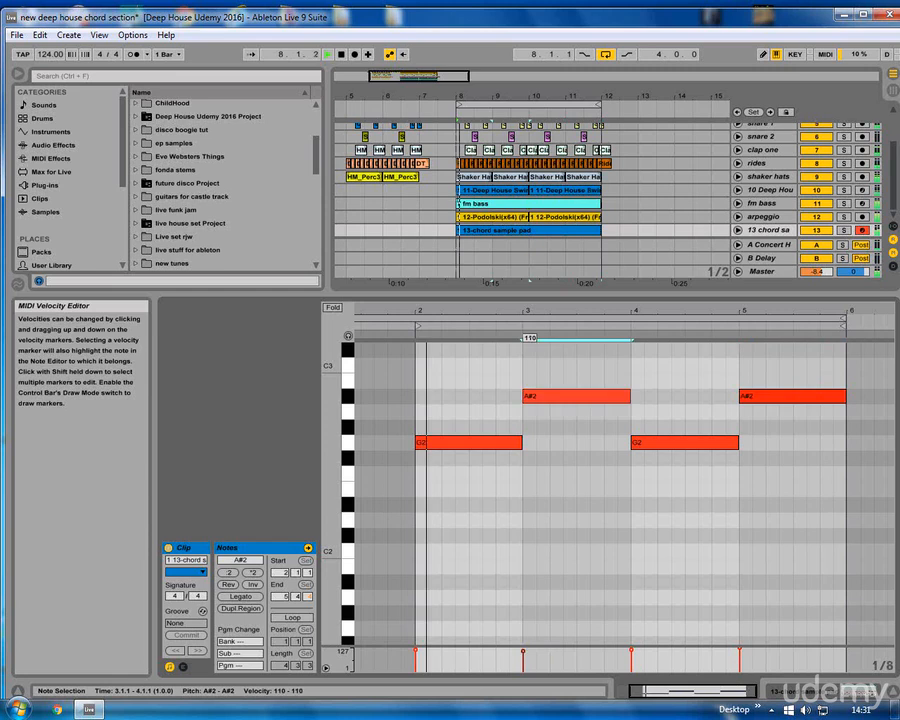
click(417, 650)
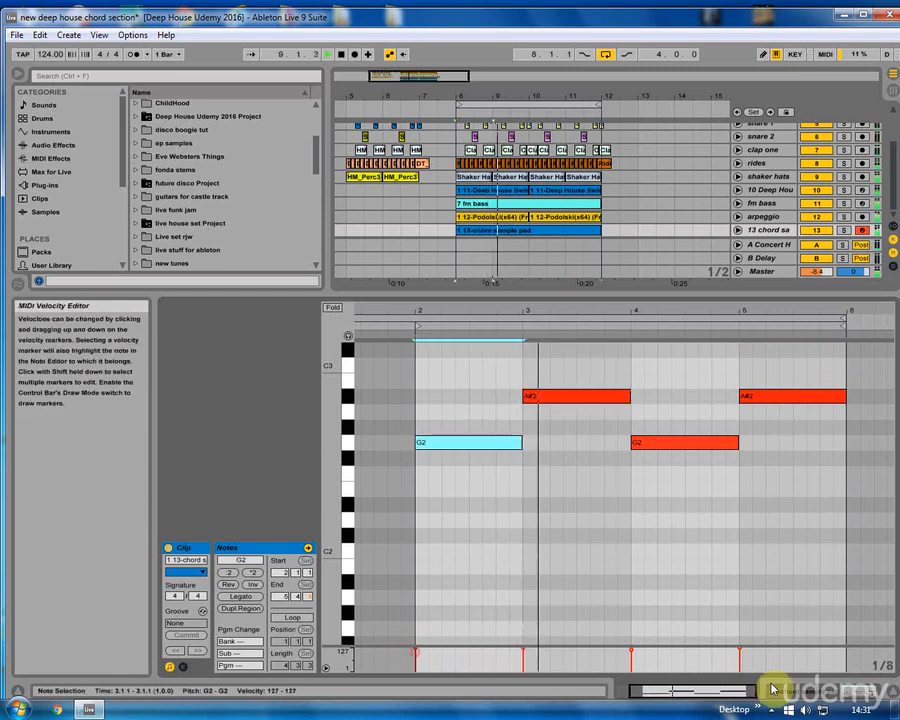
Set the chord sample track's send to the Concert Hall return to about -14.6 dB in the Session View mixer
click(853, 693)
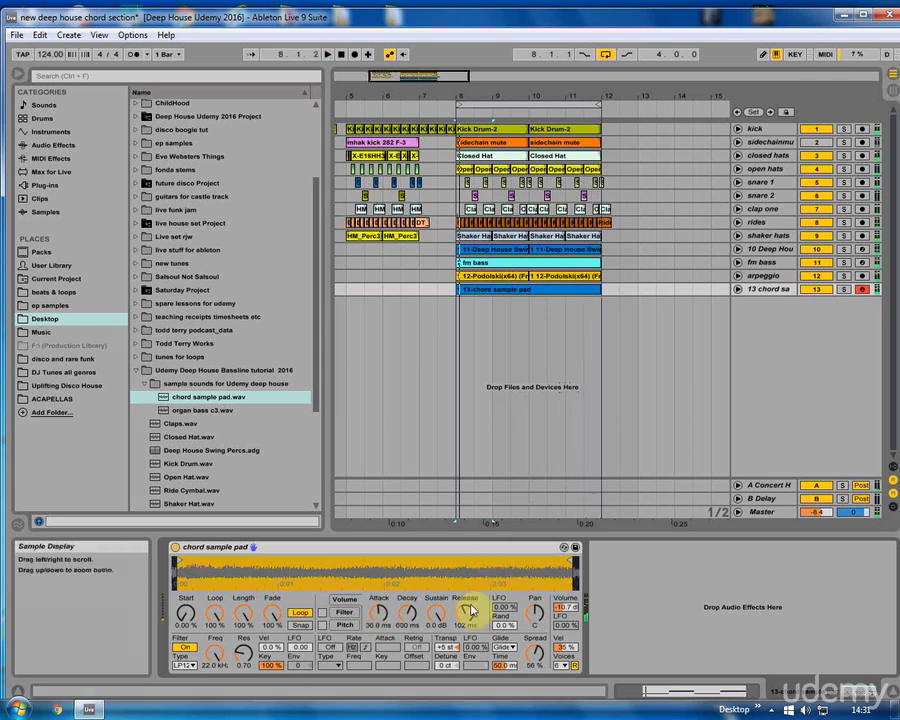
click(886, 90)
drag(571, 523, 631, 524)
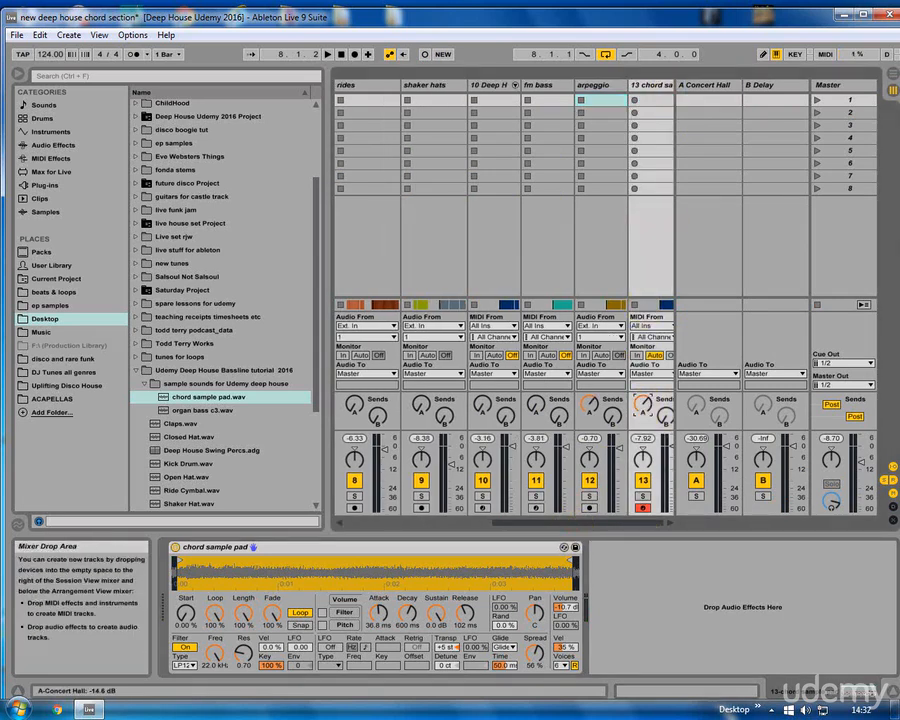
key(space)
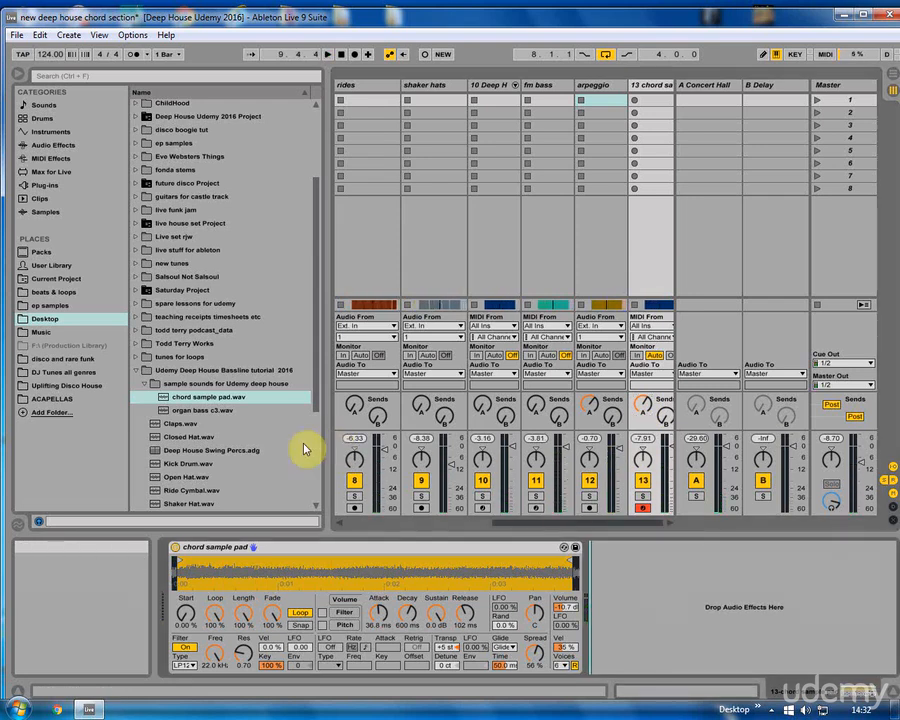
Add EQ Eight after Simpler, with band 3 as a low cut around 200 Hz and band 5 boosted 2.11 dB at 1.67 kHz
click(52, 147)
drag(177, 171, 581, 589)
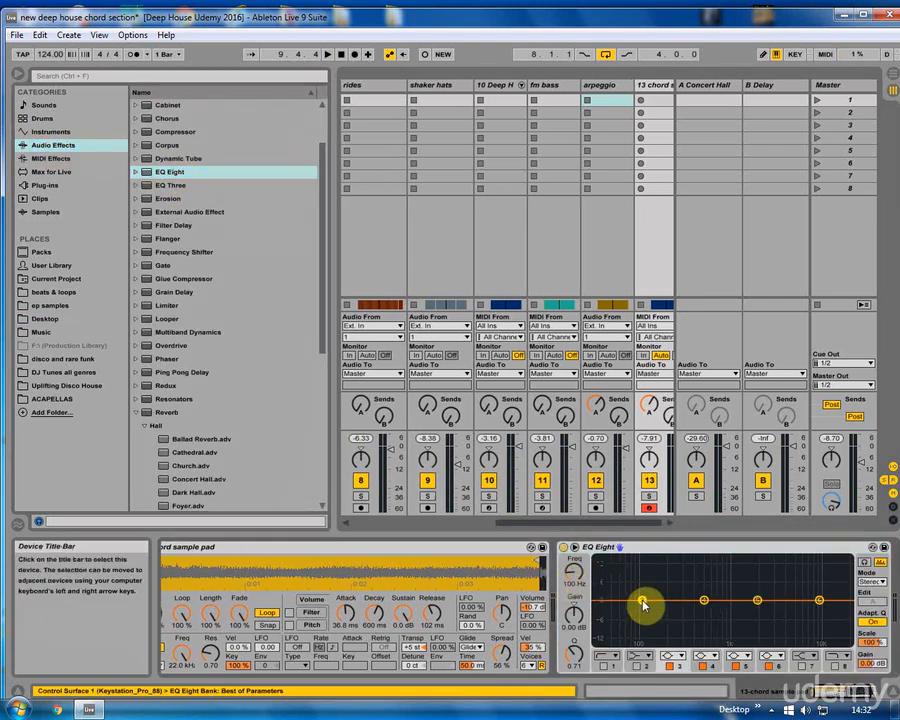
click(671, 656)
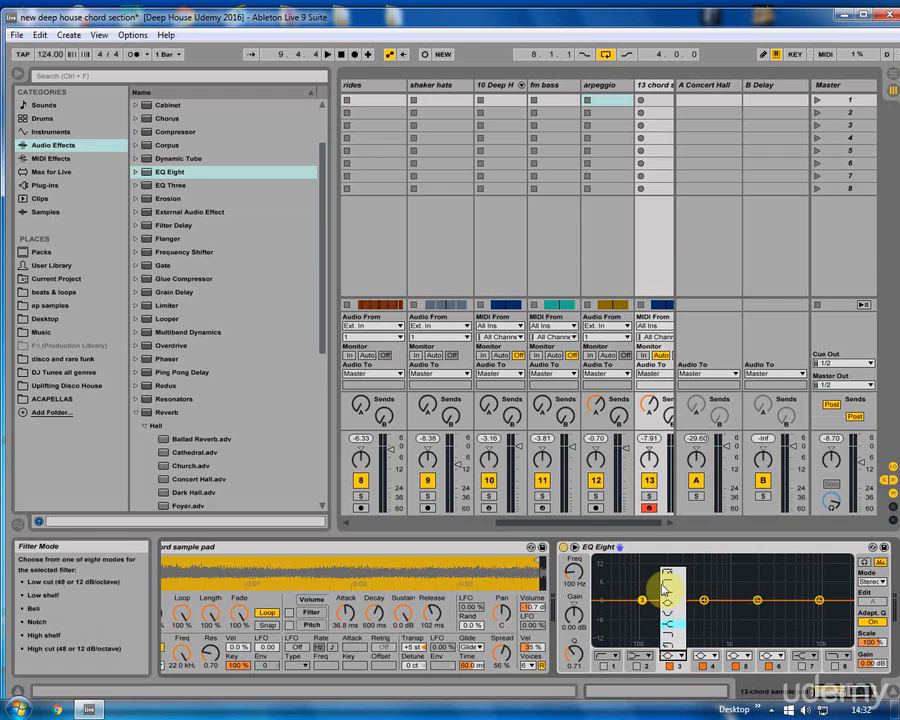
click(666, 574)
drag(639, 611, 664, 609)
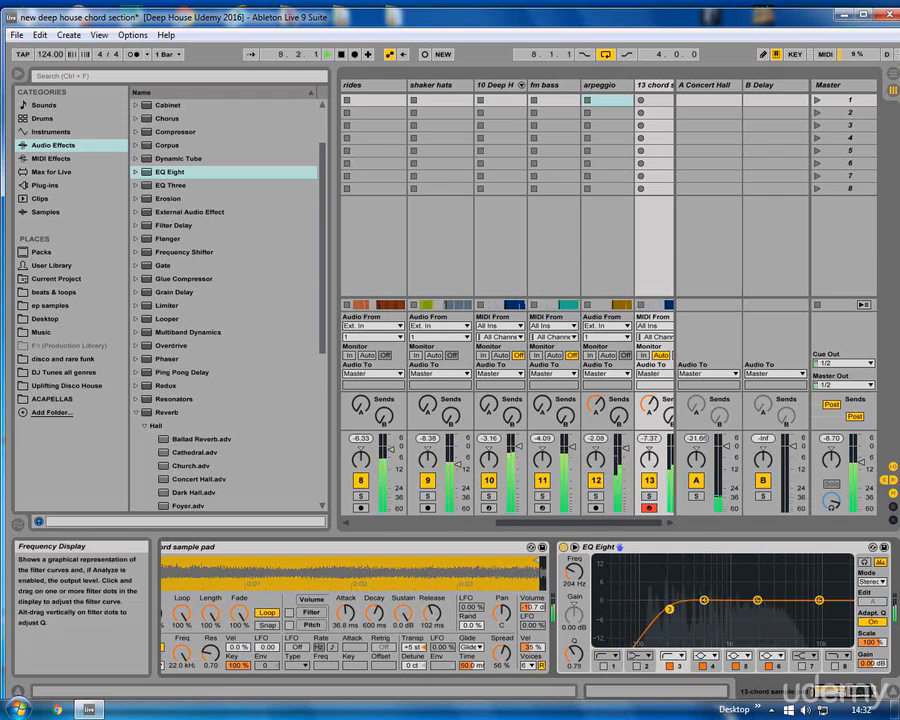
drag(757, 600, 750, 594)
Set the chord sample track's volume to about -1.2 dB and return to Arrangement View
drag(624, 525, 669, 528)
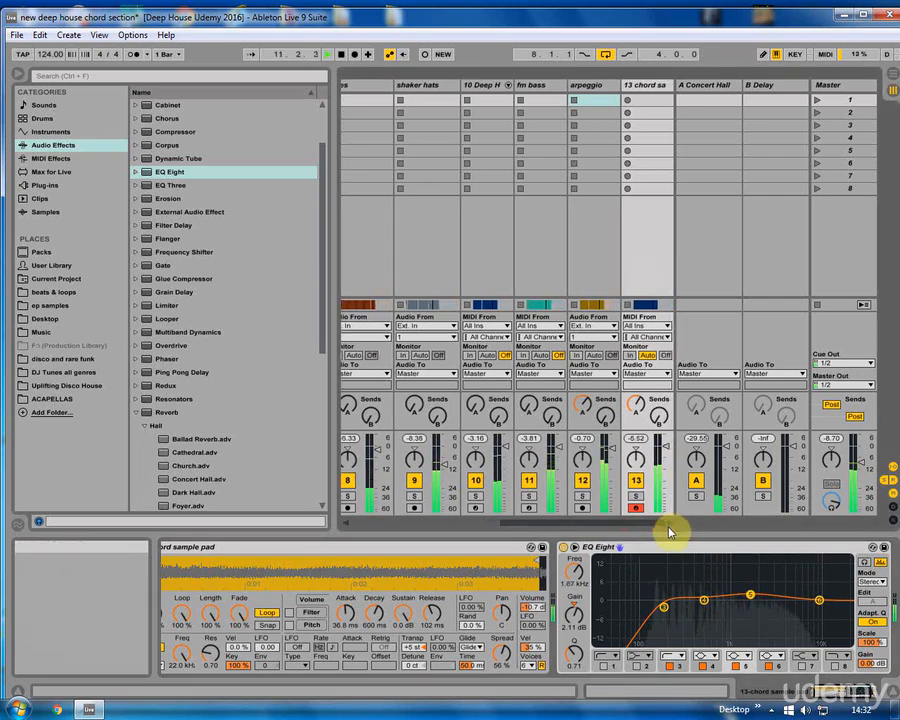
drag(667, 447, 664, 452)
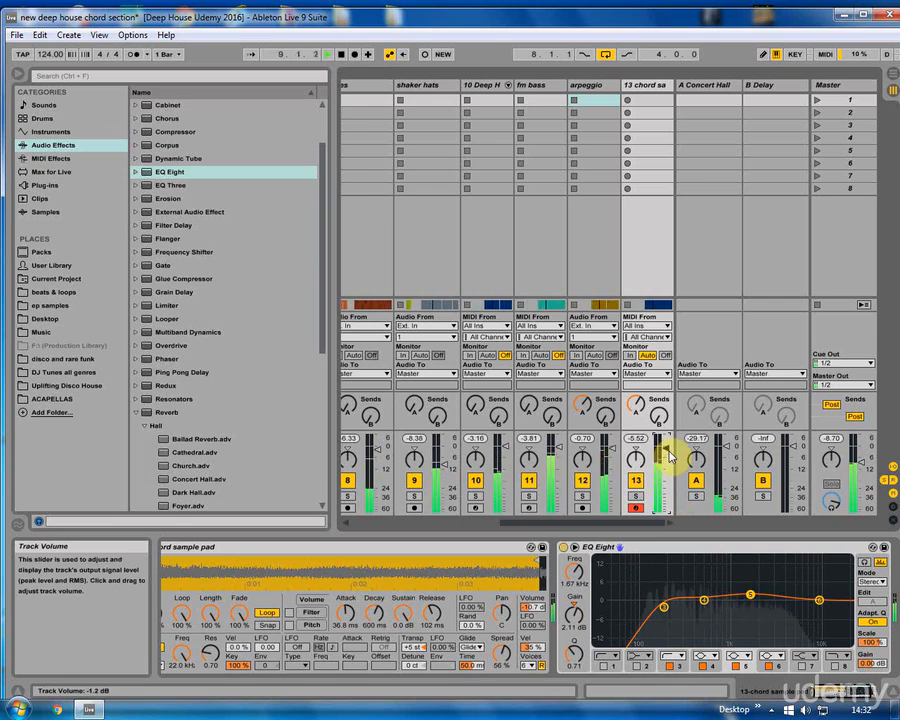
click(893, 74)
Audition the loop with the kick muted, reactivate the kick, and stop playback at the start of bar 8
click(818, 129)
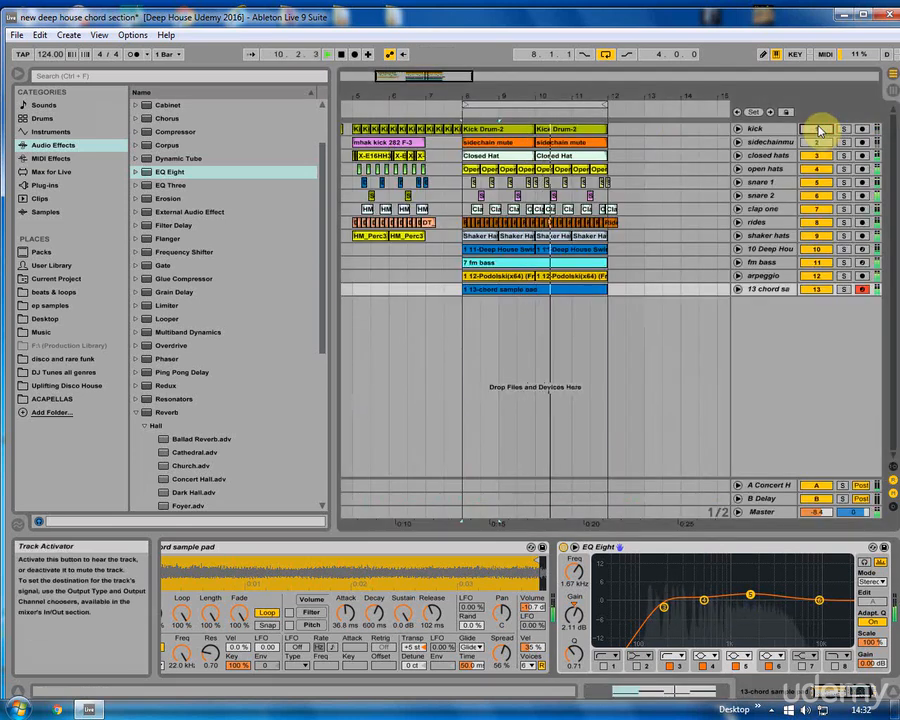
click(818, 129)
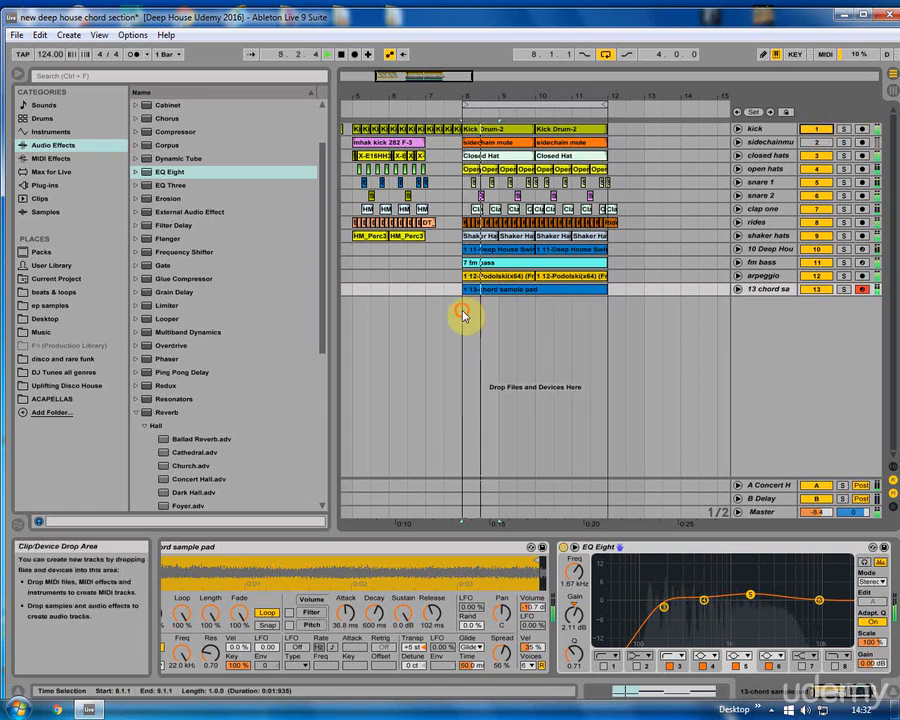
key(space)
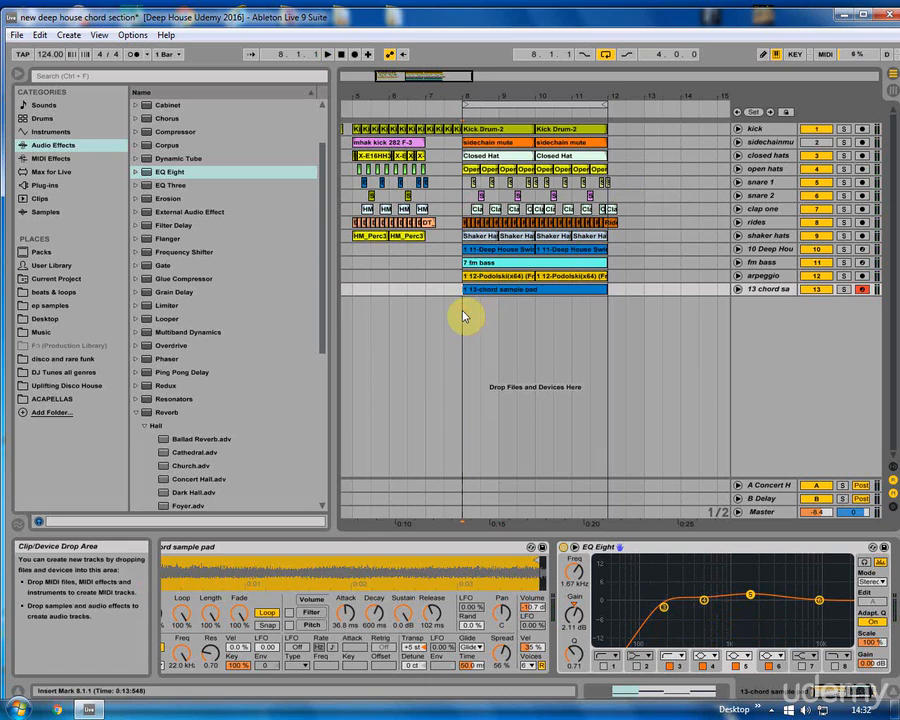